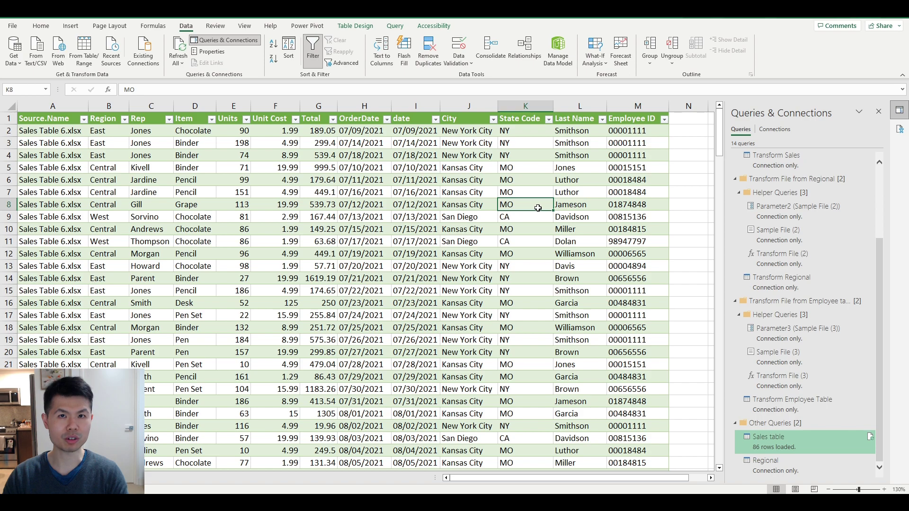
# - Filter the Item column to show only Chocolate rows
pyautogui.click(211, 119)
pyautogui.click(126, 231)
pyautogui.click(127, 257)
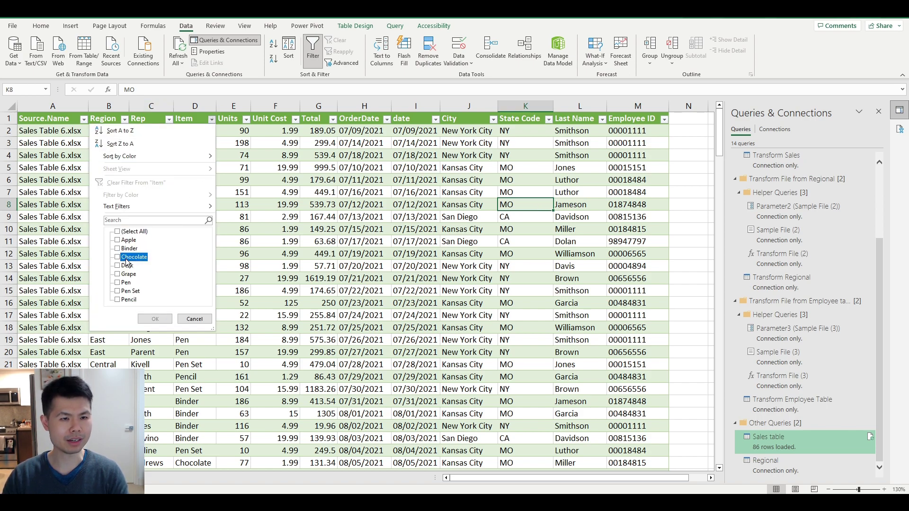
pyautogui.click(154, 319)
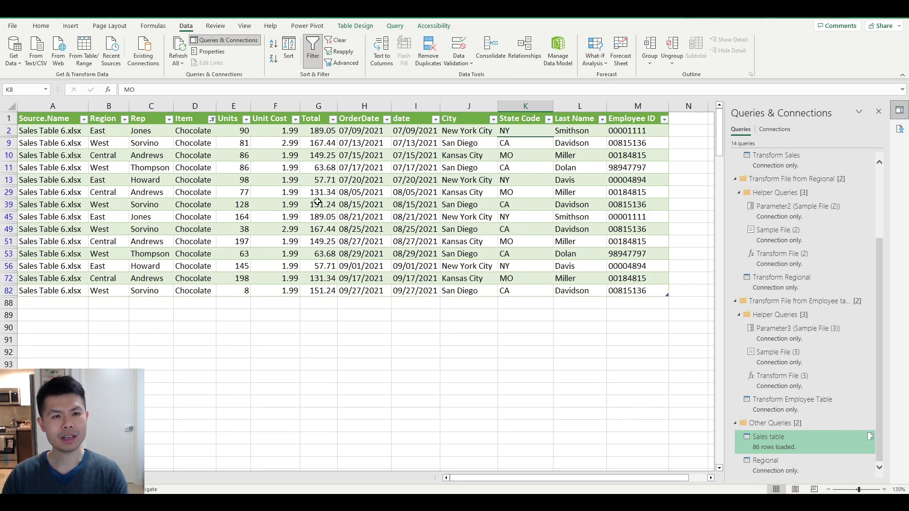
# - Select the Item column and the Chocolate rows' item, units and unit cost cells to compare prices
pyautogui.click(194, 105)
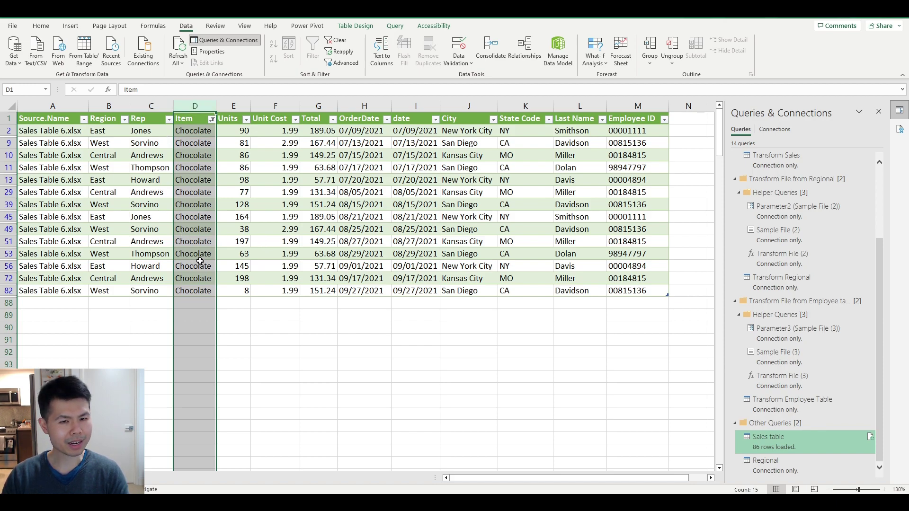
pyautogui.moveTo(206, 256); pyautogui.dragTo(294, 144)
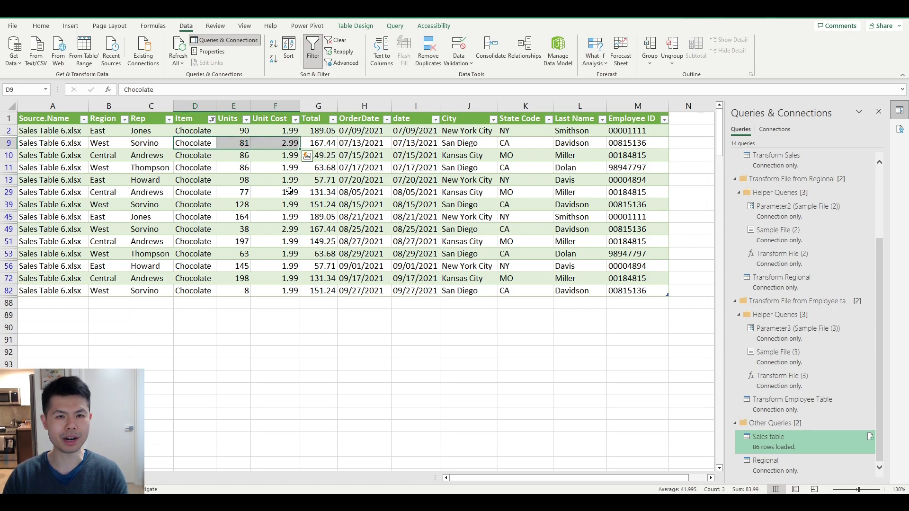
pyautogui.moveTo(287, 130); pyautogui.dragTo(198, 130)
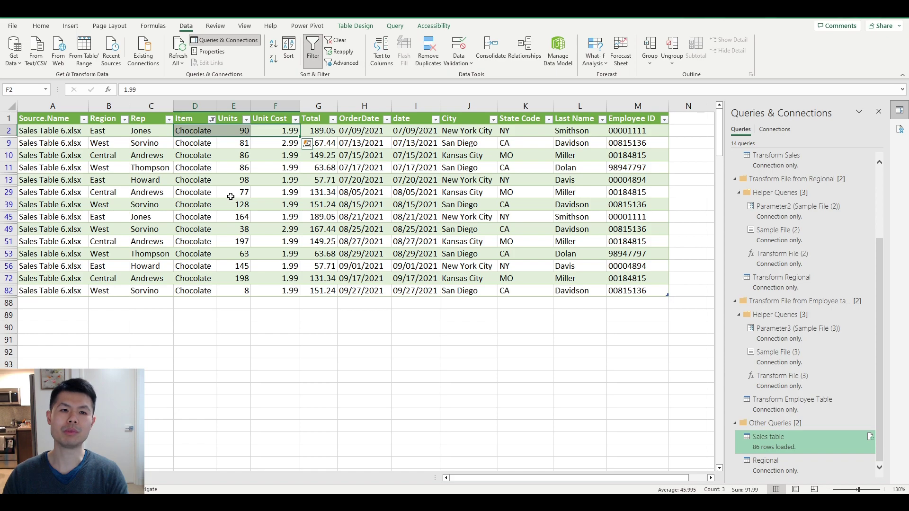
pyautogui.click(196, 142)
pyautogui.moveTo(196, 142); pyautogui.dragTo(199, 288)
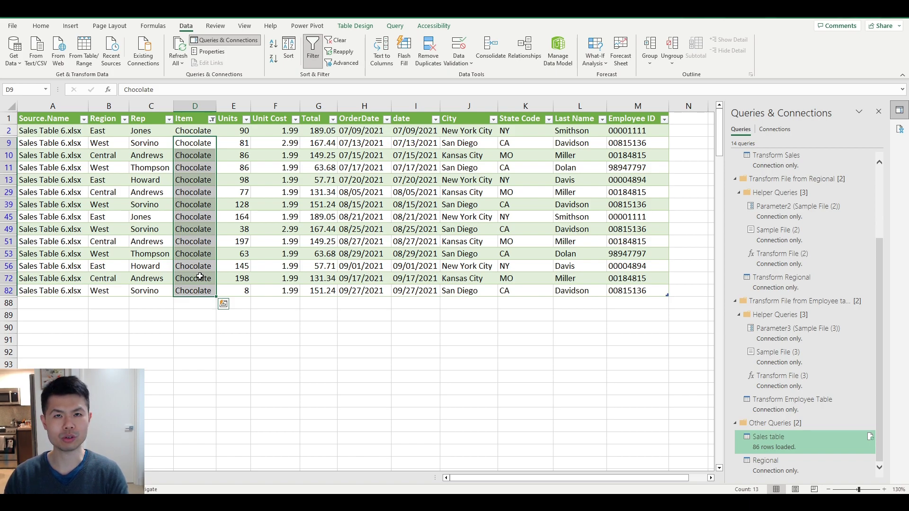
# - Edit the Sales table query in Power Query and replace Chocolate with 'other' in Item
pyautogui.rightClick(788, 443)
pyautogui.click(810, 326)
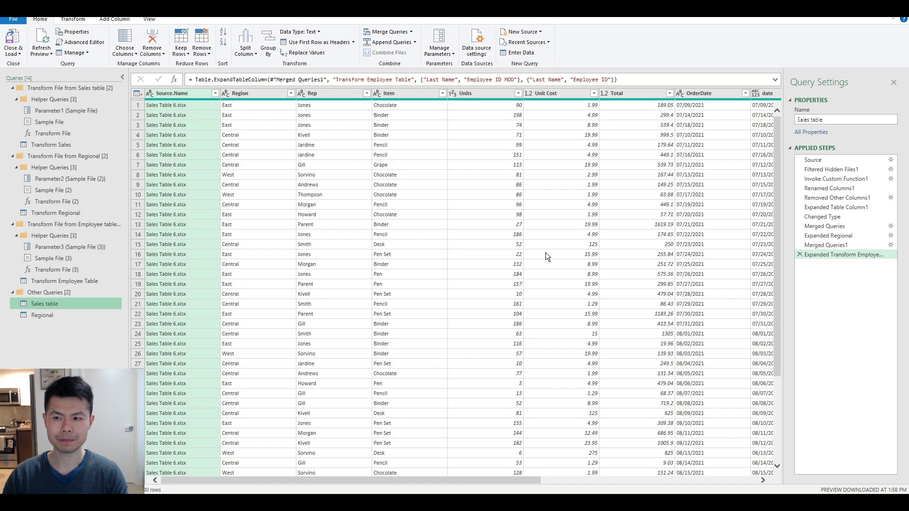
pyautogui.click(384, 92)
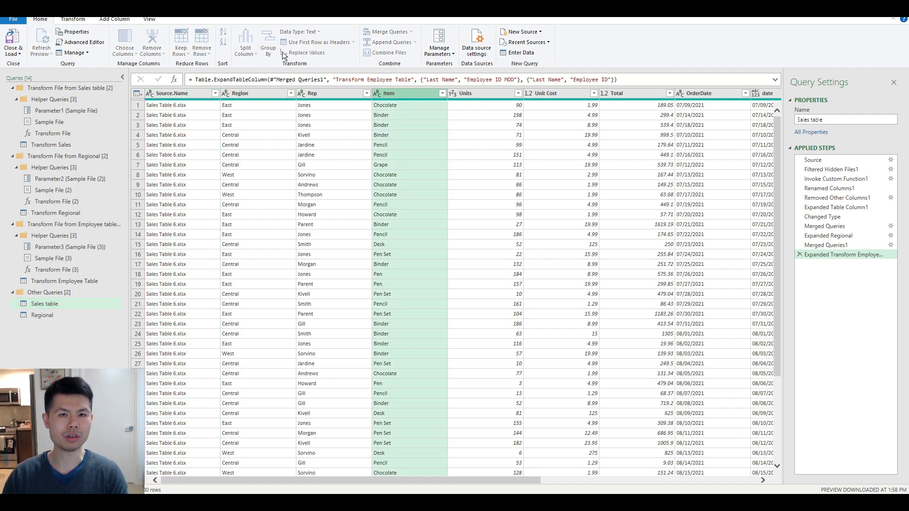
pyautogui.click(316, 54)
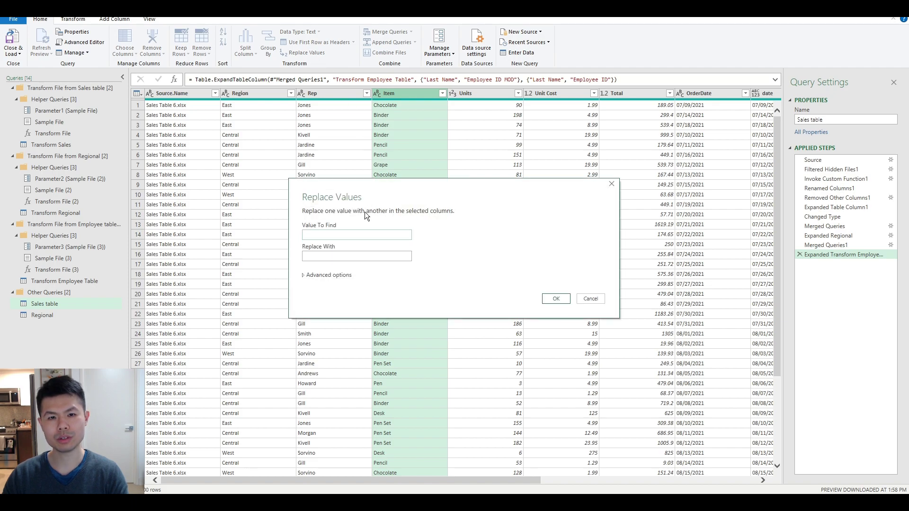
pyautogui.write('Chocolate')
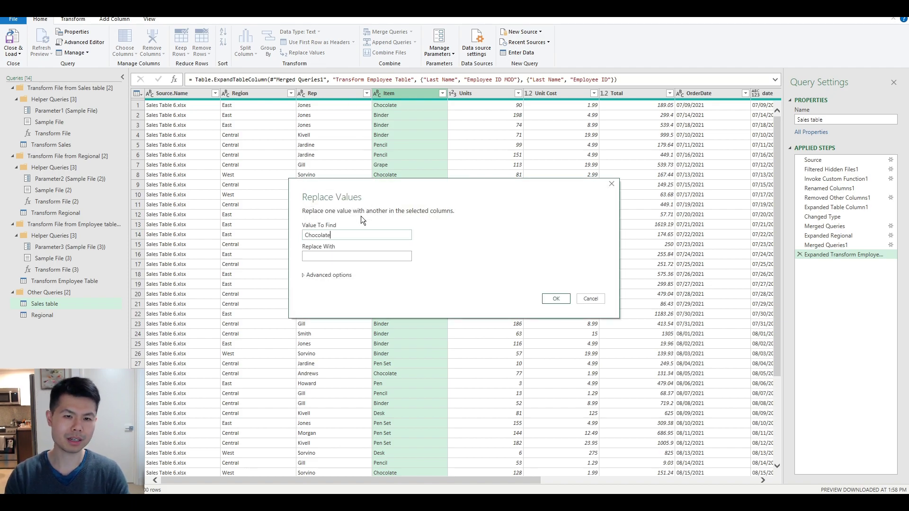
pyautogui.press('Tab')
pyautogui.write('other')
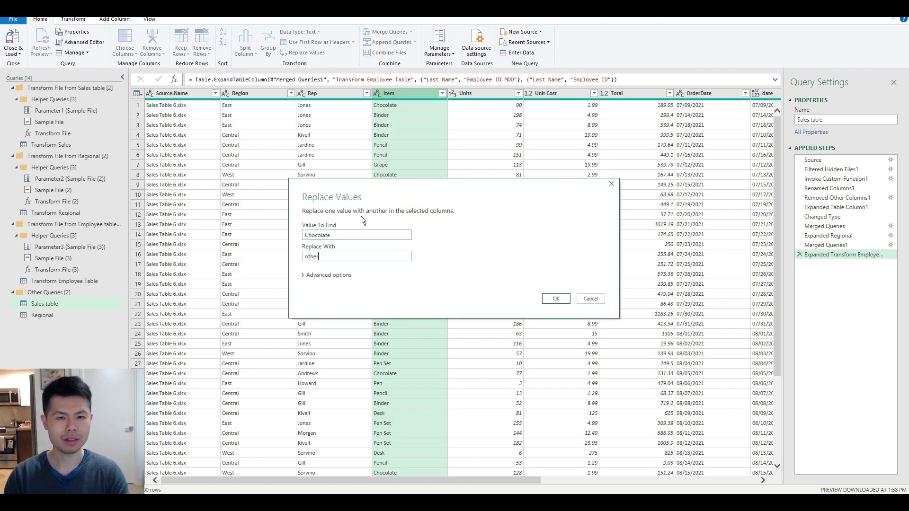
pyautogui.click(552, 298)
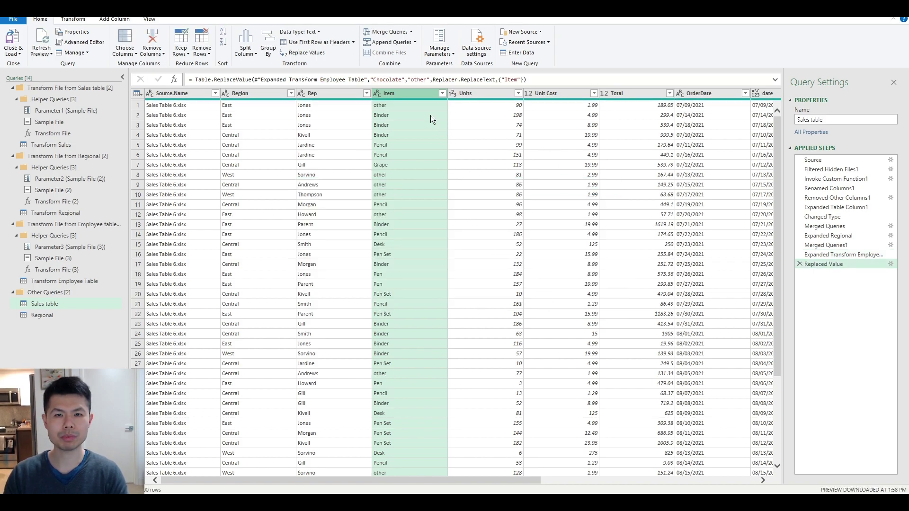
# - Check the replacement formula and values, then delete the Replaced Value step
pyautogui.doubleClick(387, 80)
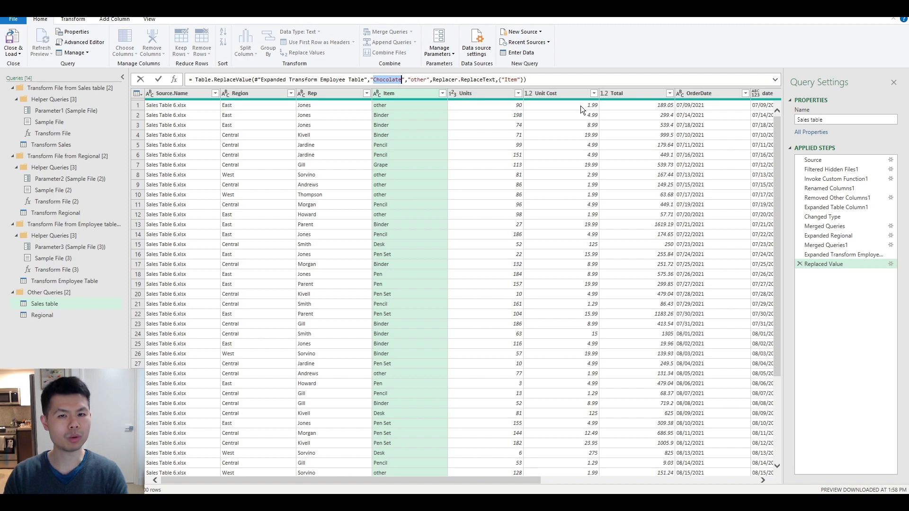
pyautogui.click(558, 106)
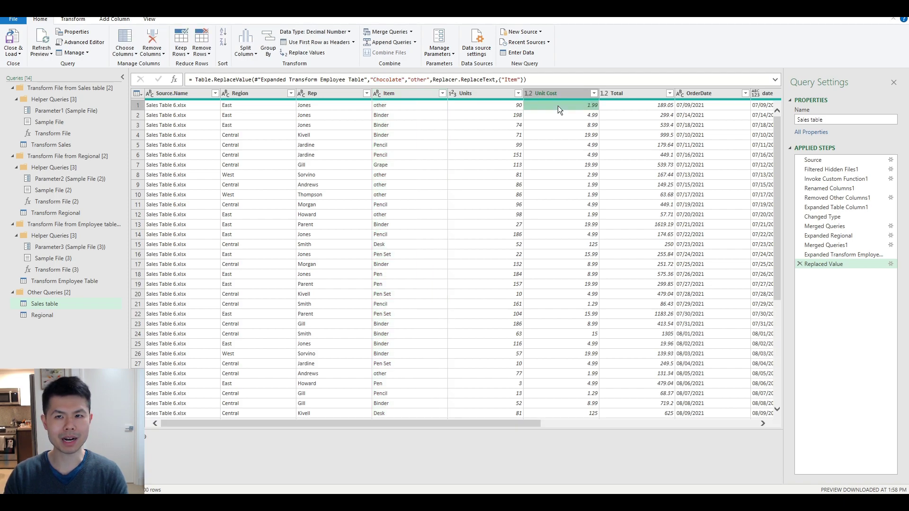
pyautogui.click(387, 109)
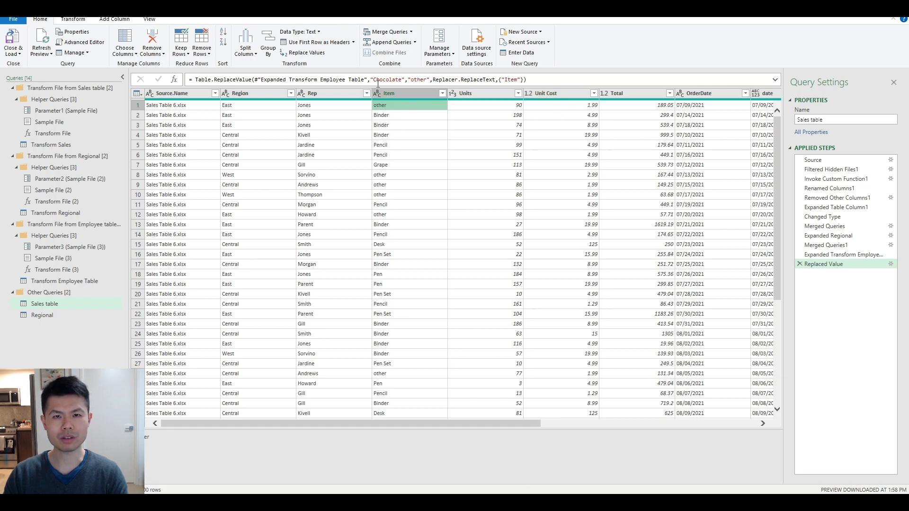
pyautogui.click(800, 265)
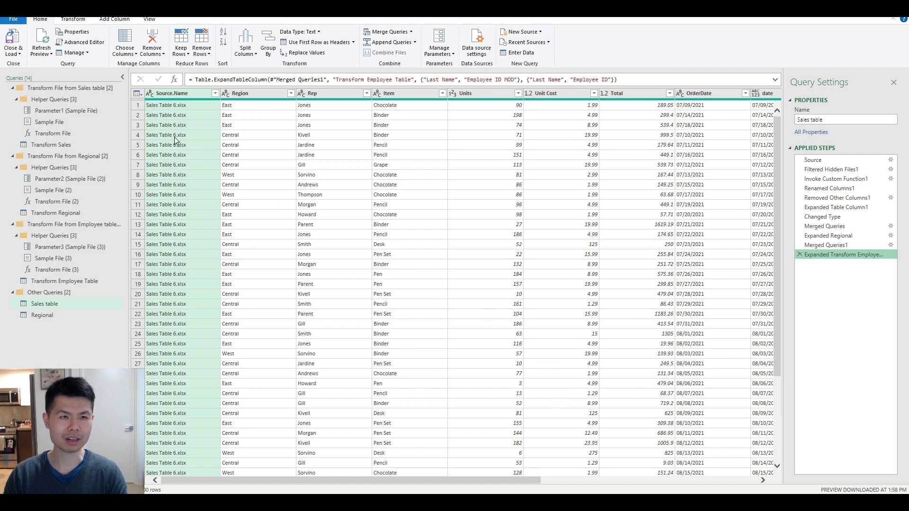
# - Start custom column Item2: if Item is Chocolate and Unit Cost 1.99 then "Cheap Chocolate" else if
pyautogui.click(124, 21)
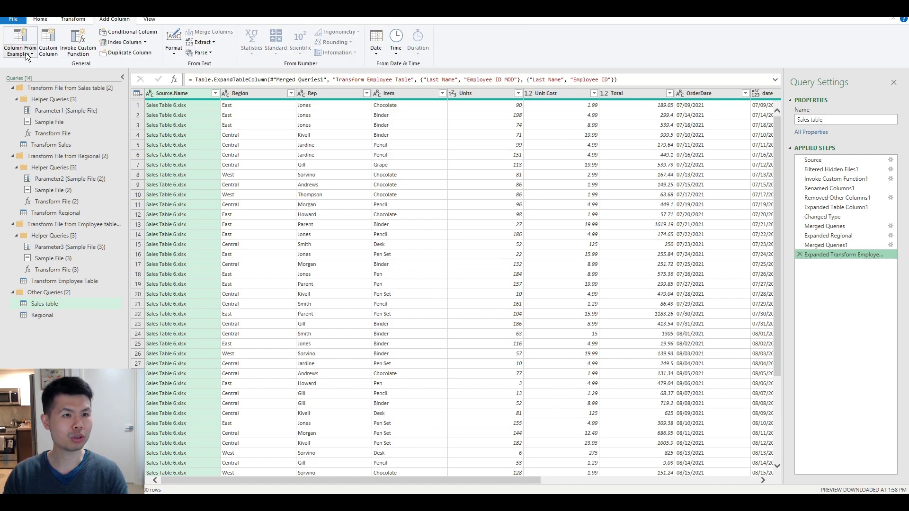
pyautogui.click(48, 42)
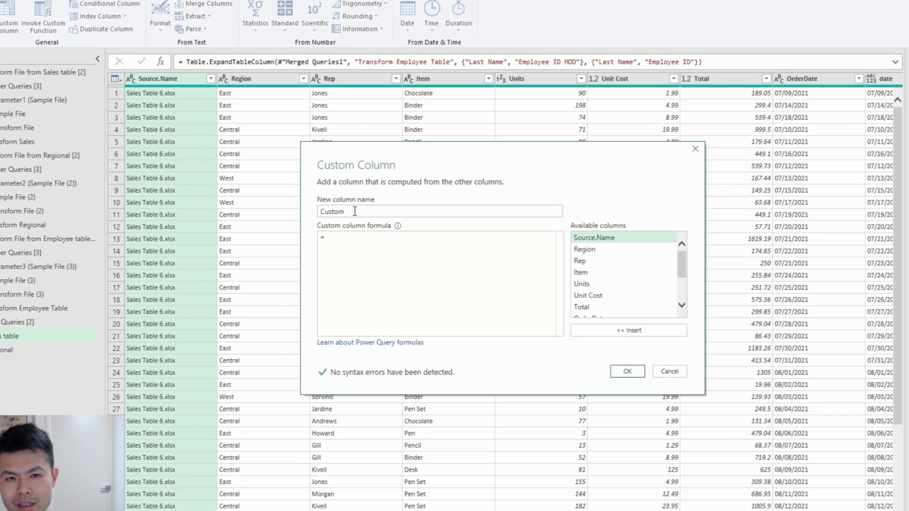
pyautogui.write('Item2')
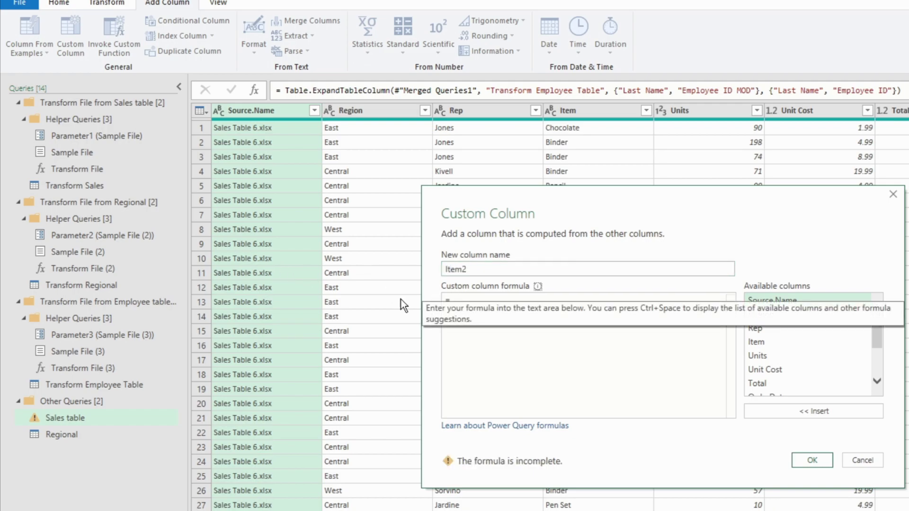
pyautogui.press('Tab')
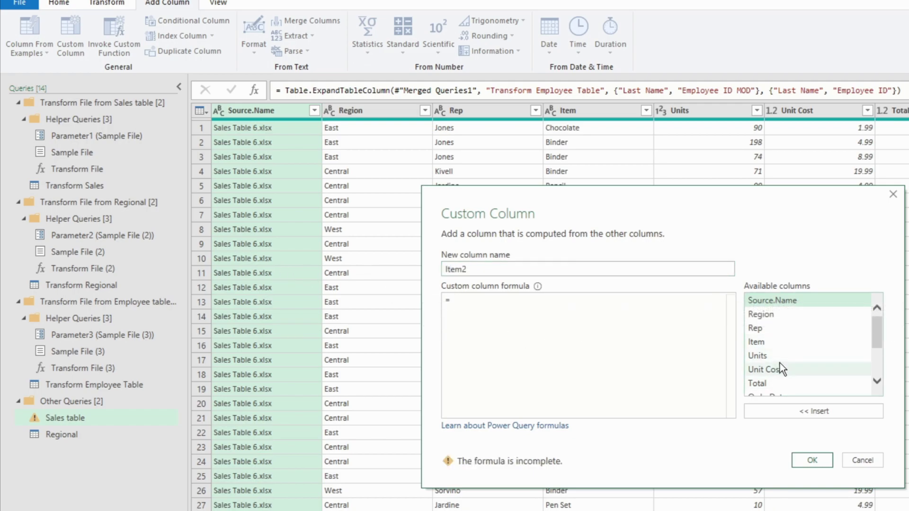
pyautogui.doubleClick(788, 342)
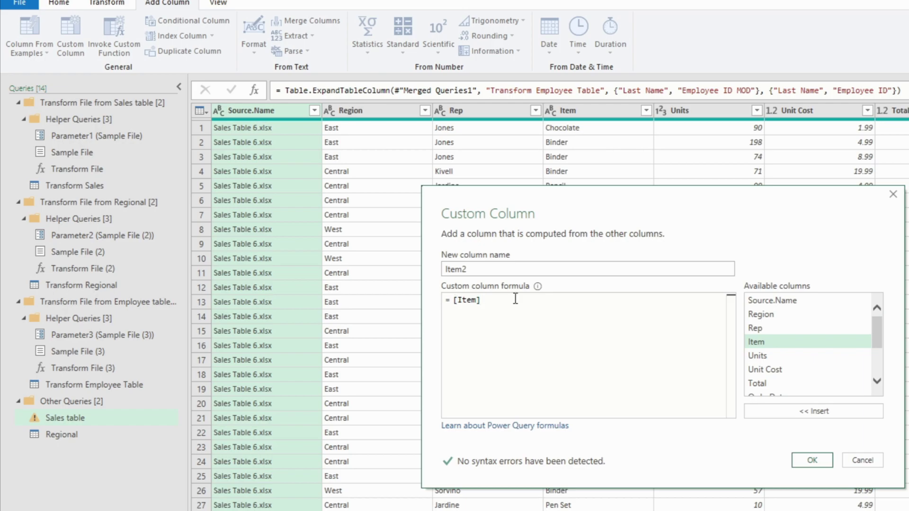
pyautogui.write('=')
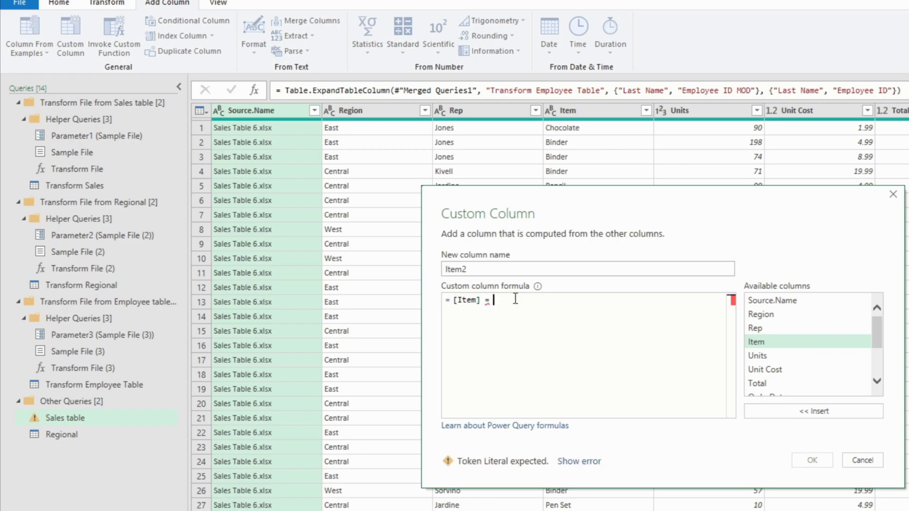
pyautogui.write(' "Chocolate')
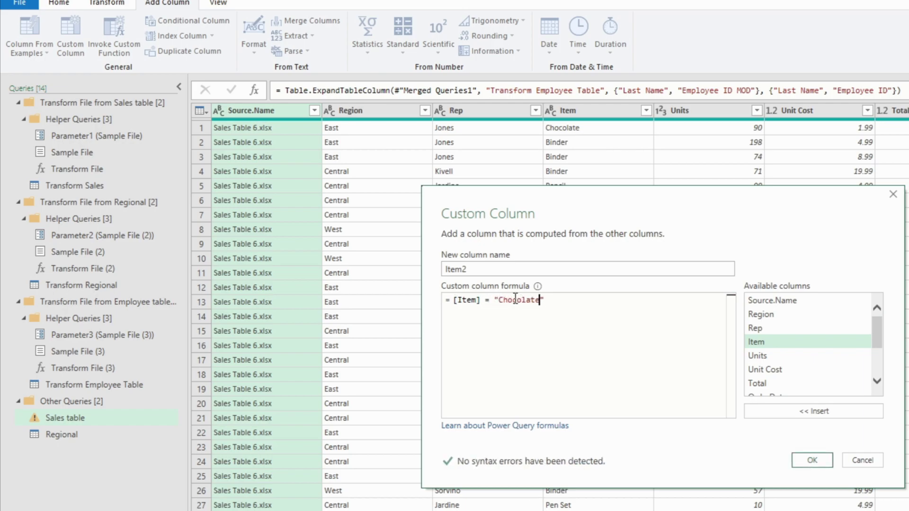
pyautogui.write('" then')
pyautogui.press('BackSpace')
pyautogui.press('BackSpace')
pyautogui.press('BackSpace')
pyautogui.press('BackSpace')
pyautogui.write('and')
pyautogui.doubleClick(767, 370)
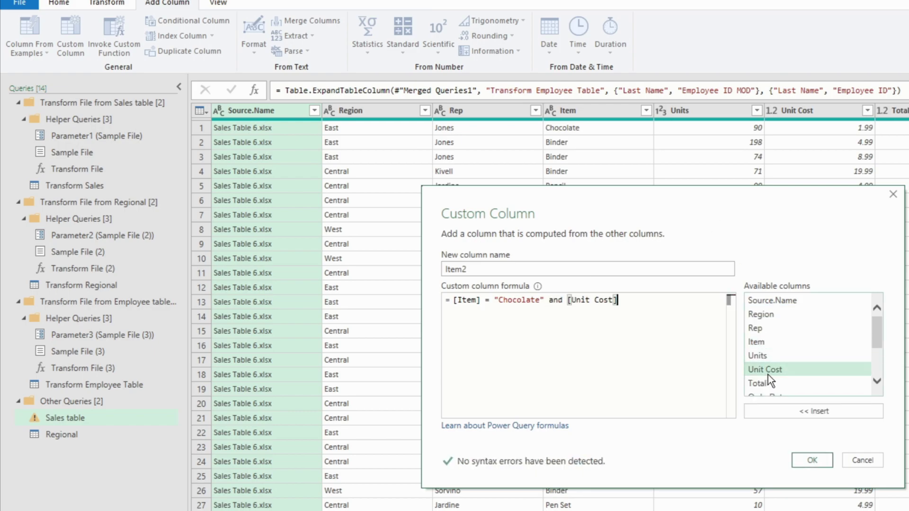
pyautogui.write('= 1.99 then ')
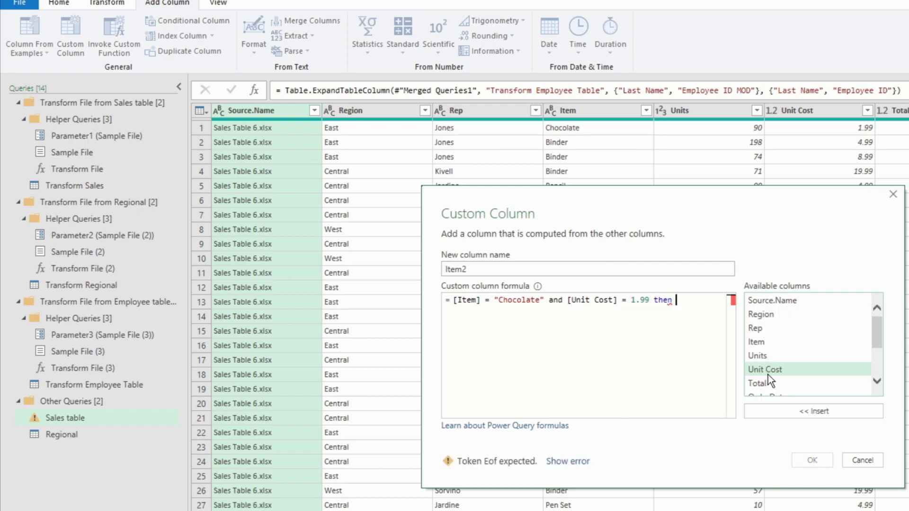
pyautogui.write('"Cheap Chocolate')
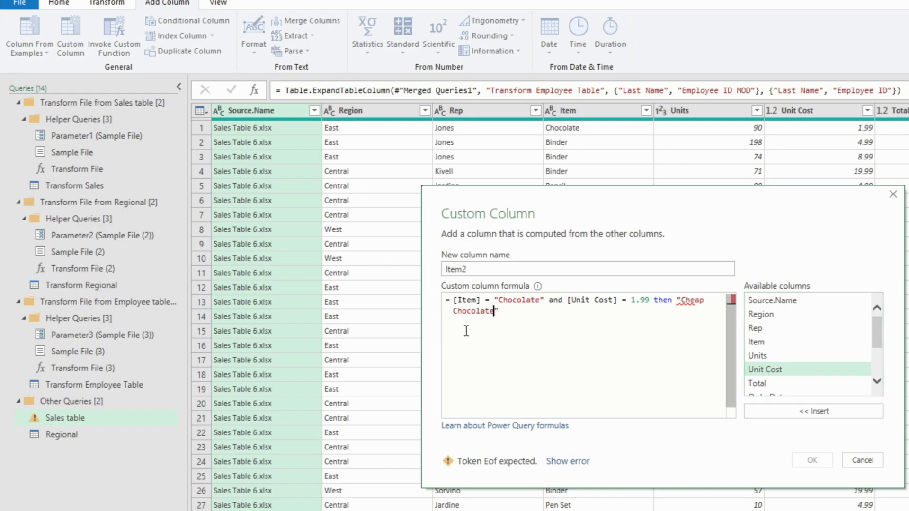
pyautogui.write('" else if')
# - Copy the condition after else if and change it to 2.99 and "Fancy Chocolate"
pyautogui.moveTo(453, 300); pyautogui.dragTo(586, 314)
pyautogui.hotkey('ctrl', 'c')
pyautogui.click(586, 314)
pyautogui.hotkey('ctrl', 'v')
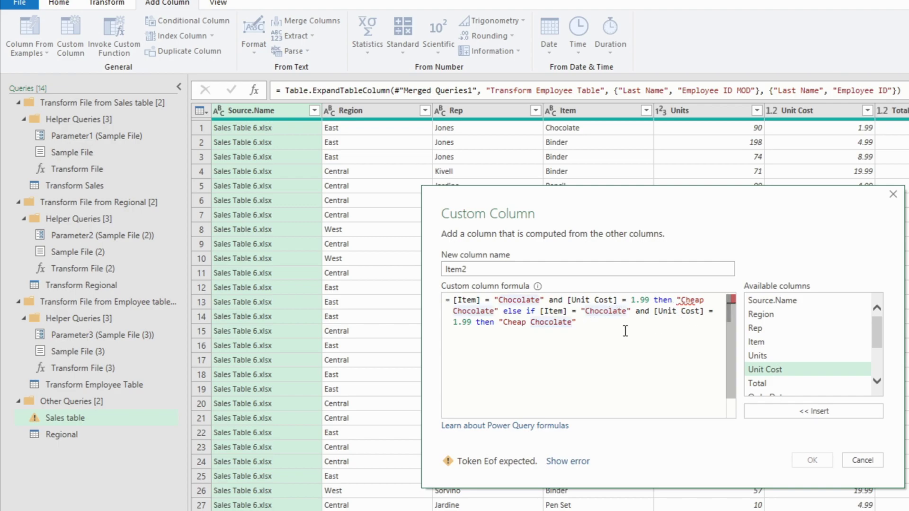
pyautogui.click(457, 323)
pyautogui.press('BackSpace')
pyautogui.write('2')
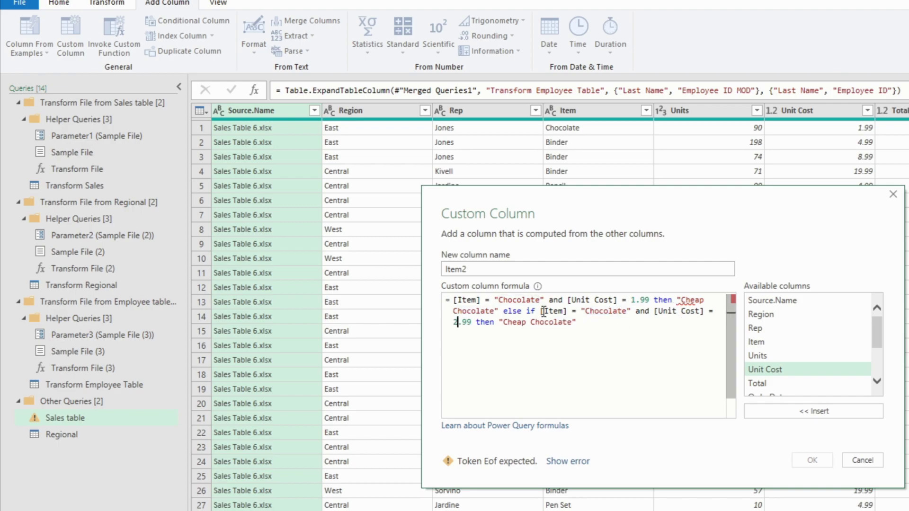
pyautogui.doubleClick(516, 322)
pyautogui.write('Fancy')
# - Finish the formula with else [Item], prefix it with each if, and confirm
pyautogui.click(635, 324)
pyautogui.write('else [')
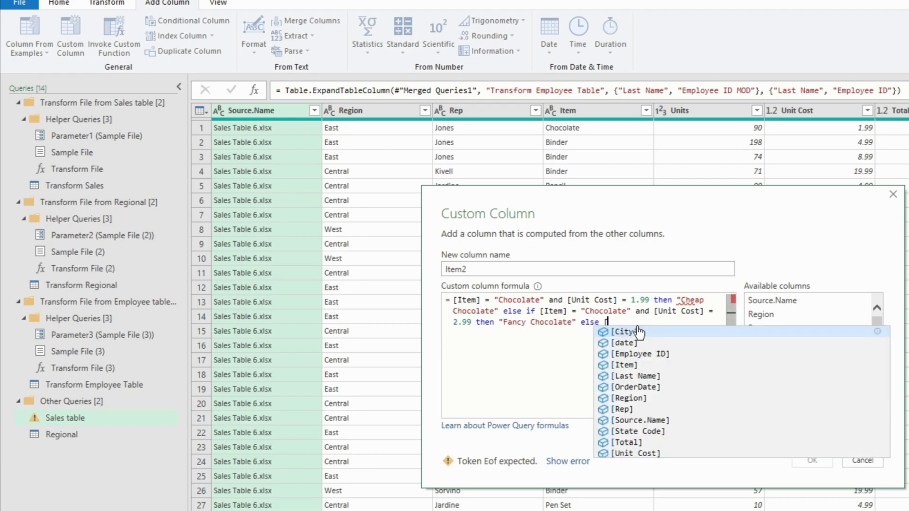
pyautogui.write('Item')
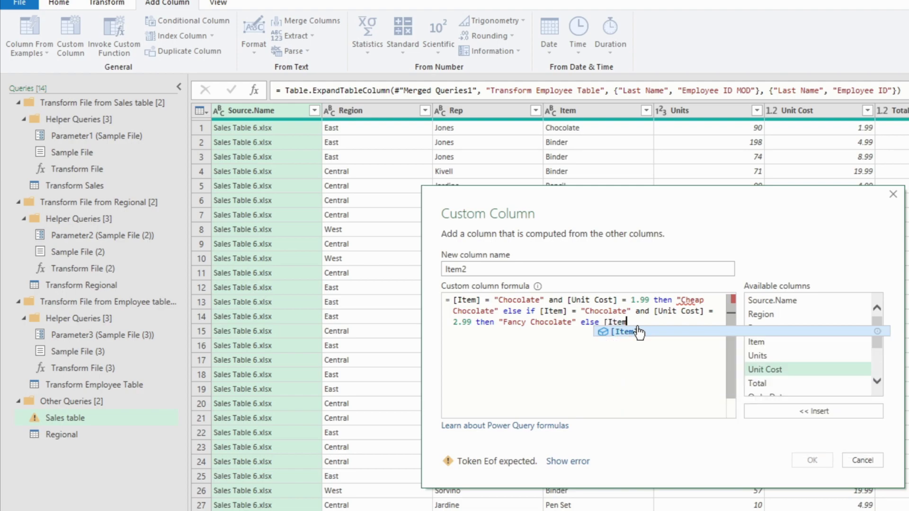
pyautogui.write(']')
pyautogui.hotkey('ctrl', 'Home')
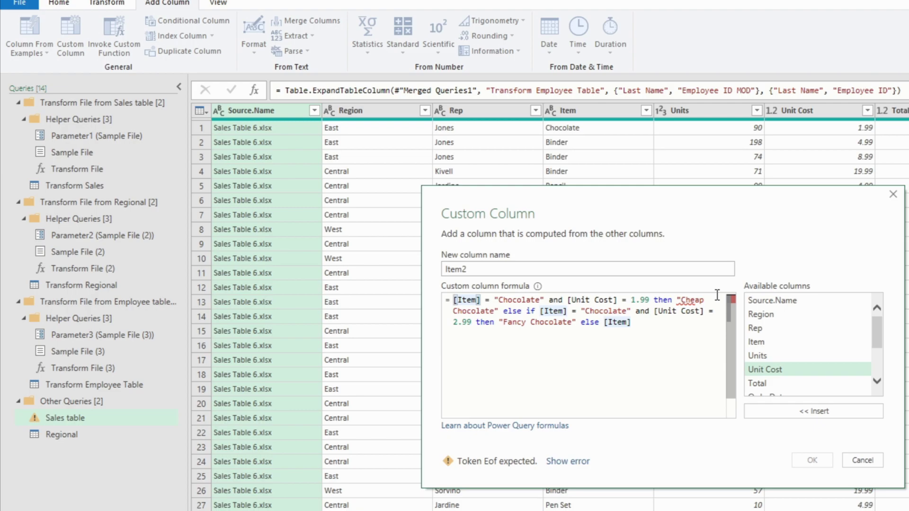
pyautogui.write('each if')
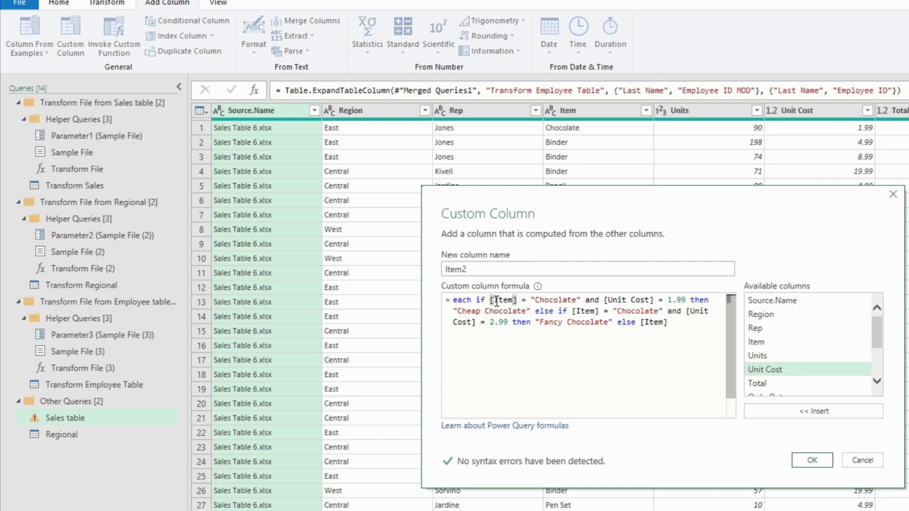
pyautogui.hotkey('shift', 'Home')
pyautogui.click(820, 464)
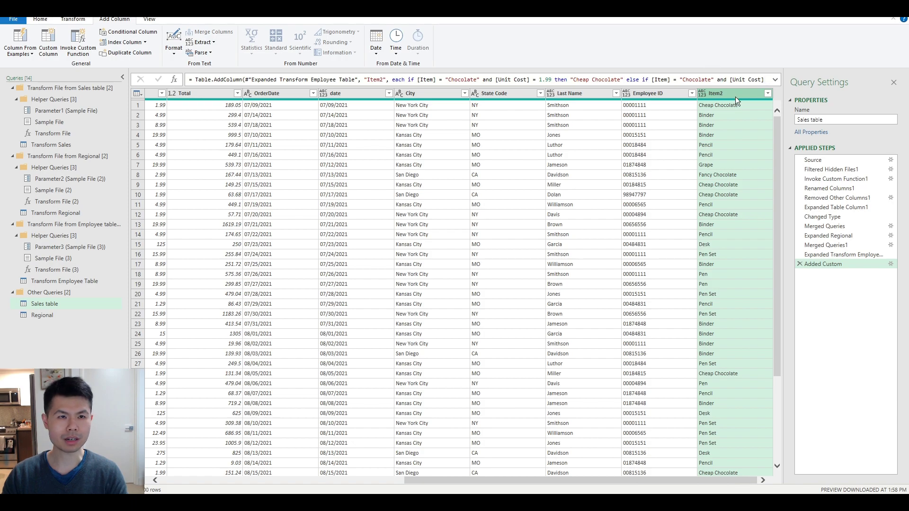
# - Move the Item2 column to sit right after Unit Cost, ahead of Total
pyautogui.moveTo(735, 96); pyautogui.dragTo(189, 108)
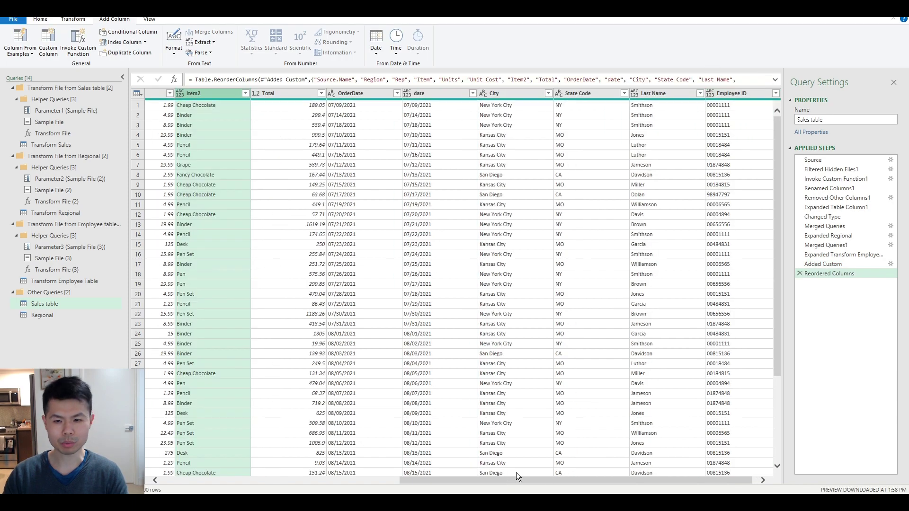
pyautogui.moveTo(520, 480); pyautogui.dragTo(258, 470)
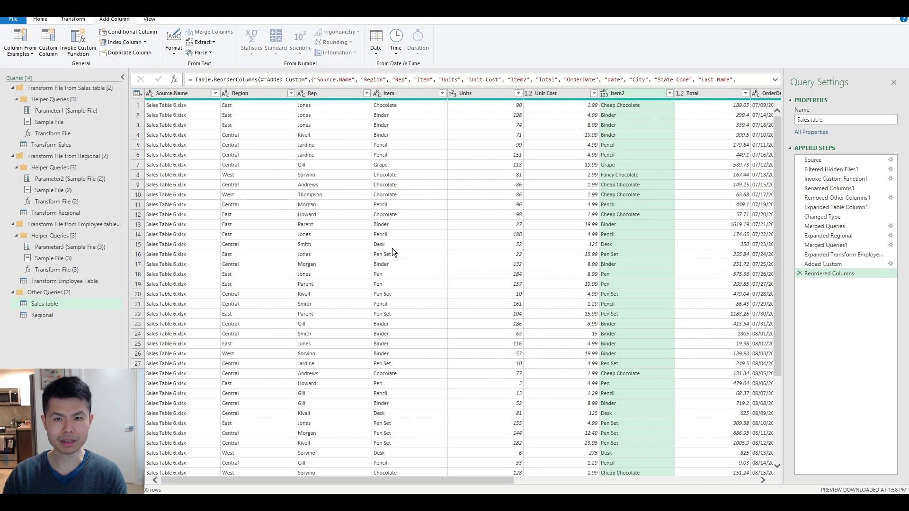
pyautogui.click(399, 93)
pyautogui.click(640, 92)
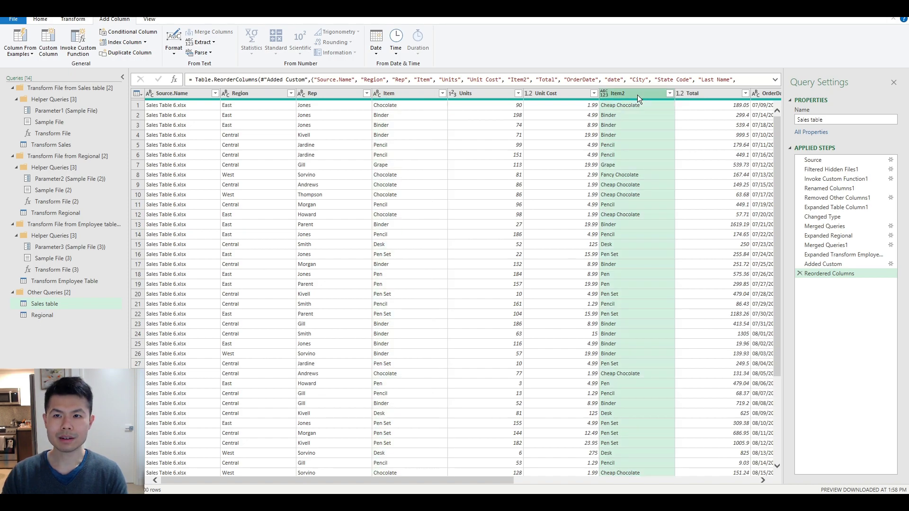
# - Compare Item, Unit Cost and Item2 in rows 1, 8 and 13 (Cheap, Fancy, Binder)
pyautogui.click(427, 105)
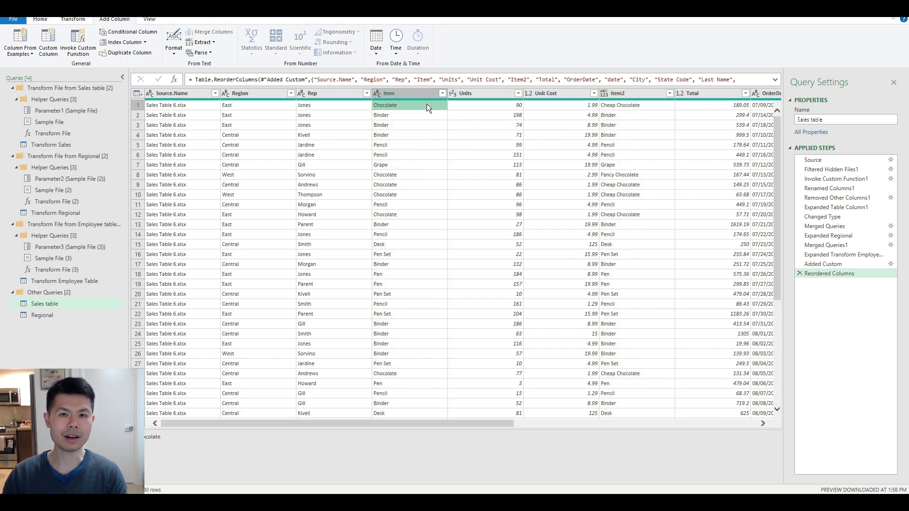
pyautogui.click(572, 105)
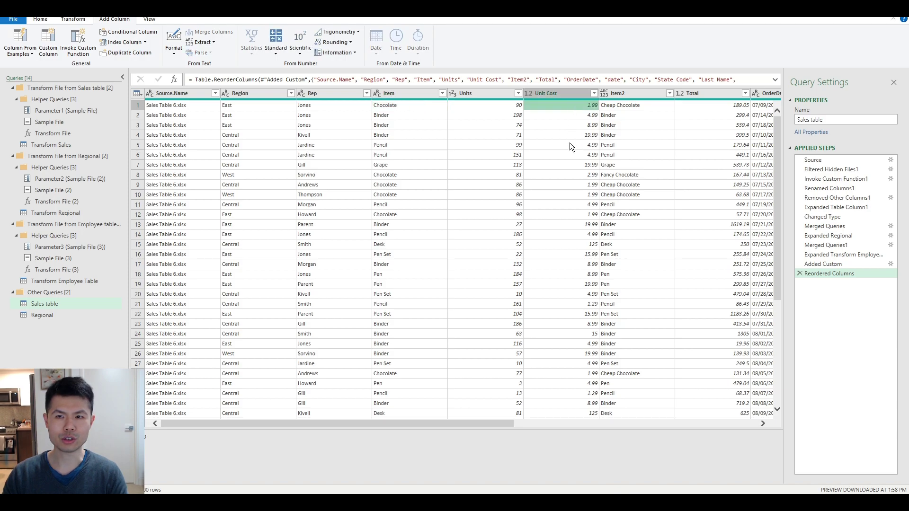
pyautogui.click(638, 106)
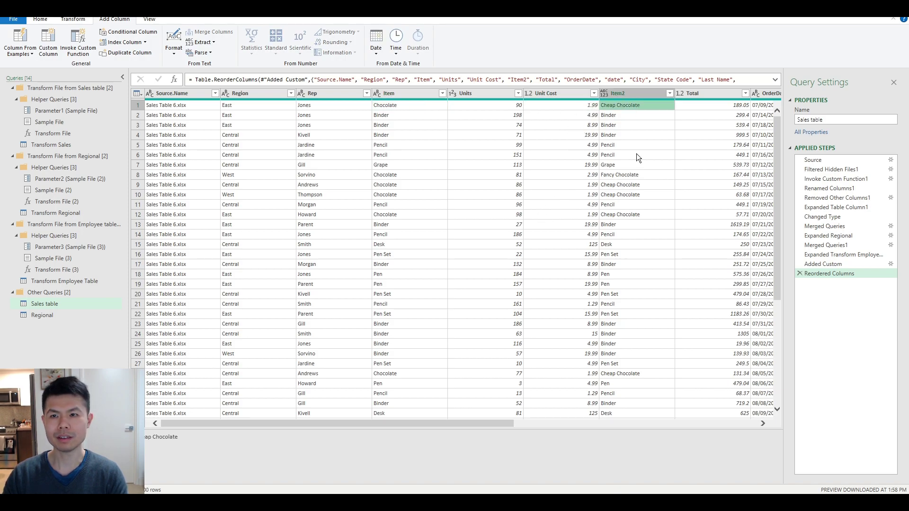
pyautogui.click(390, 175)
pyautogui.click(567, 176)
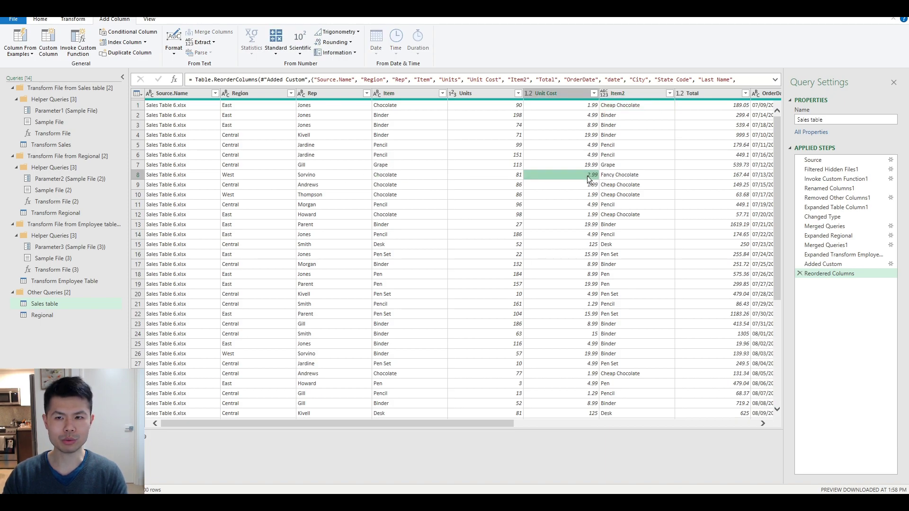
pyautogui.click(623, 175)
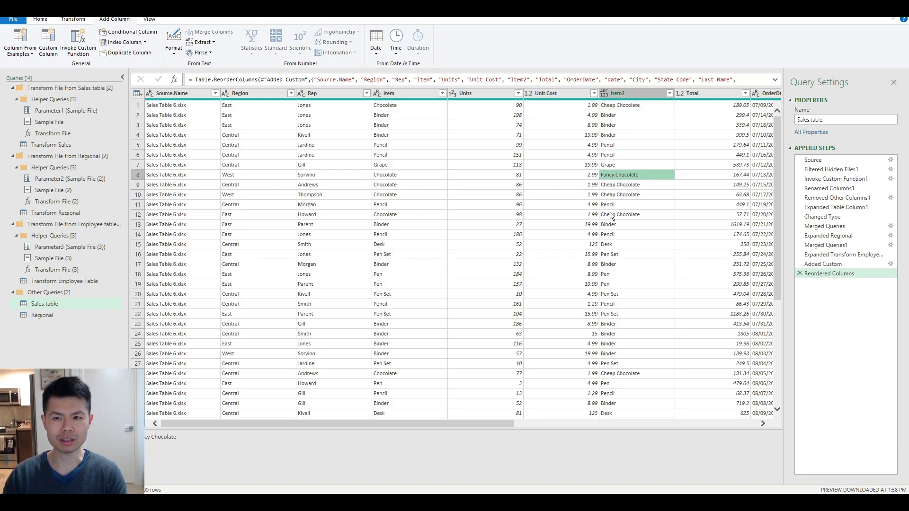
pyautogui.click(392, 225)
pyautogui.click(613, 225)
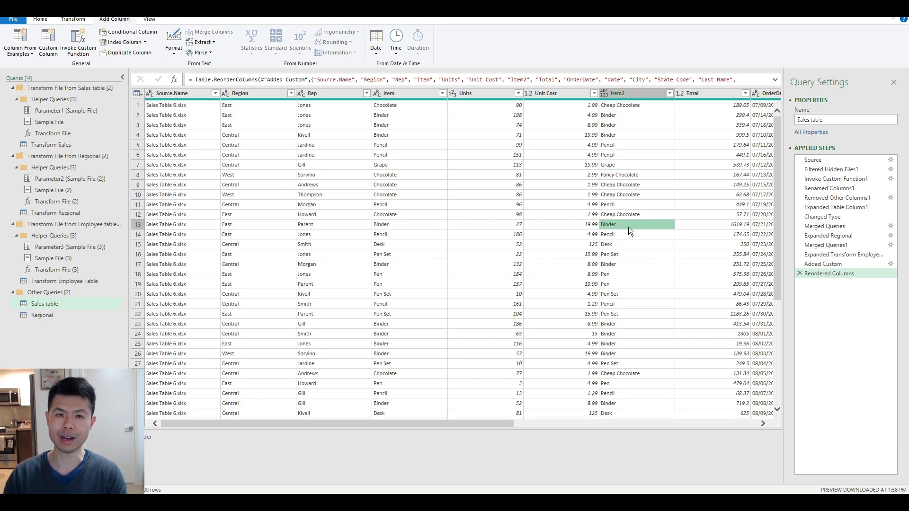
pyautogui.click(626, 91)
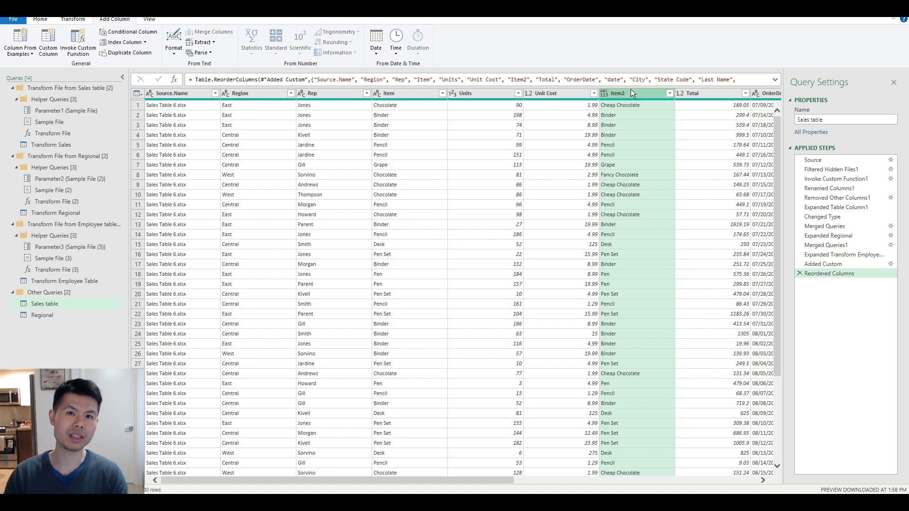
pyautogui.click(405, 94)
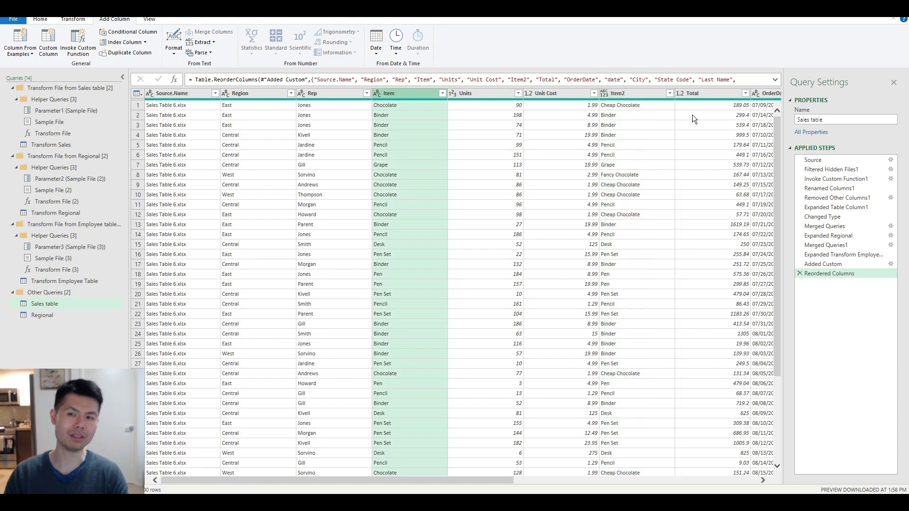
# - Delete the Reordered Columns and Added Custom steps, then select the Item column under Transform
pyautogui.click(630, 93)
pyautogui.click(799, 274)
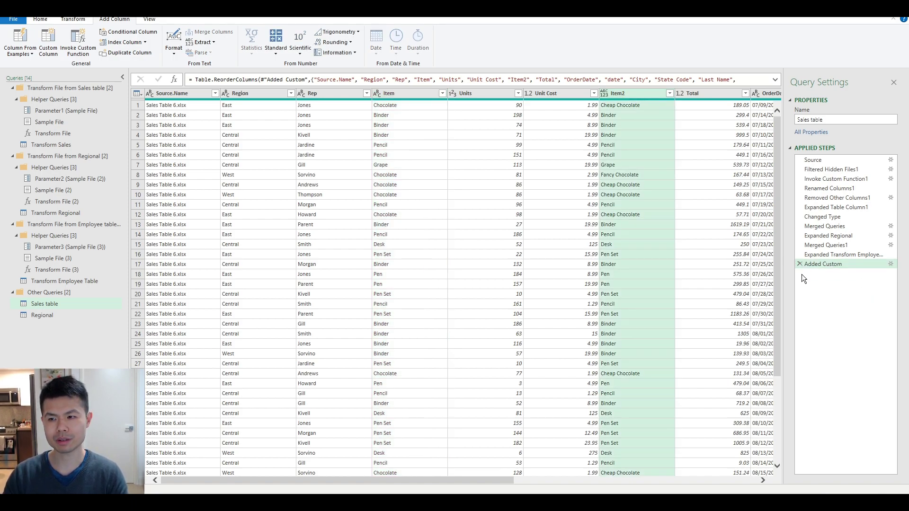
pyautogui.click(799, 264)
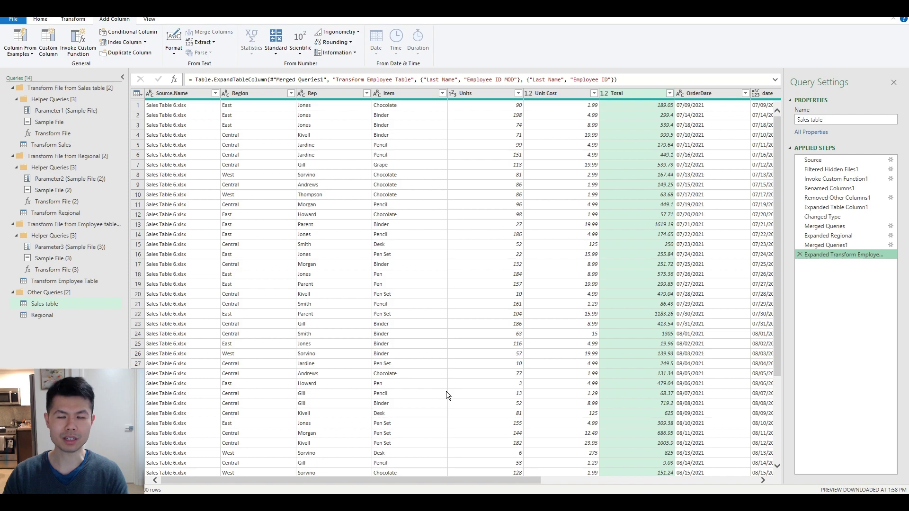
pyautogui.click(400, 93)
pyautogui.click(73, 19)
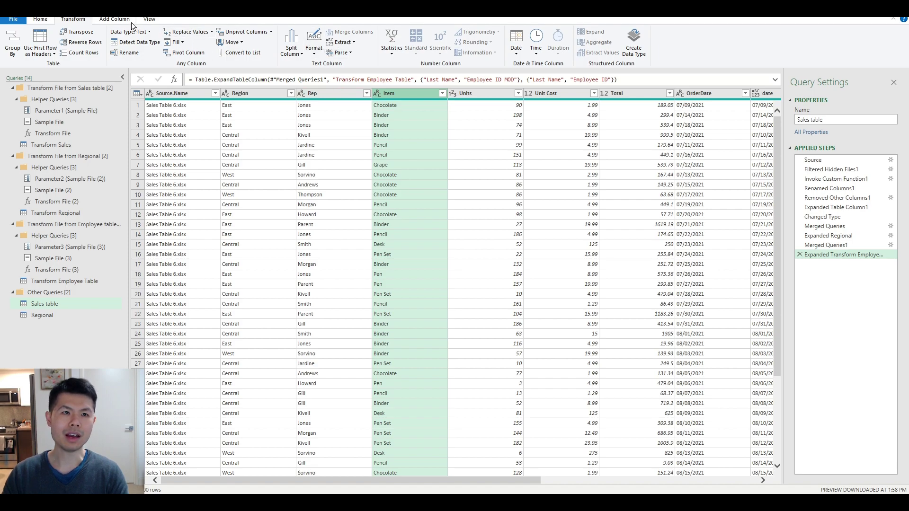
# - Replace Chocolate in Item with "each if" plus the pasted Cheap Chocolate condition
pyautogui.click(203, 32)
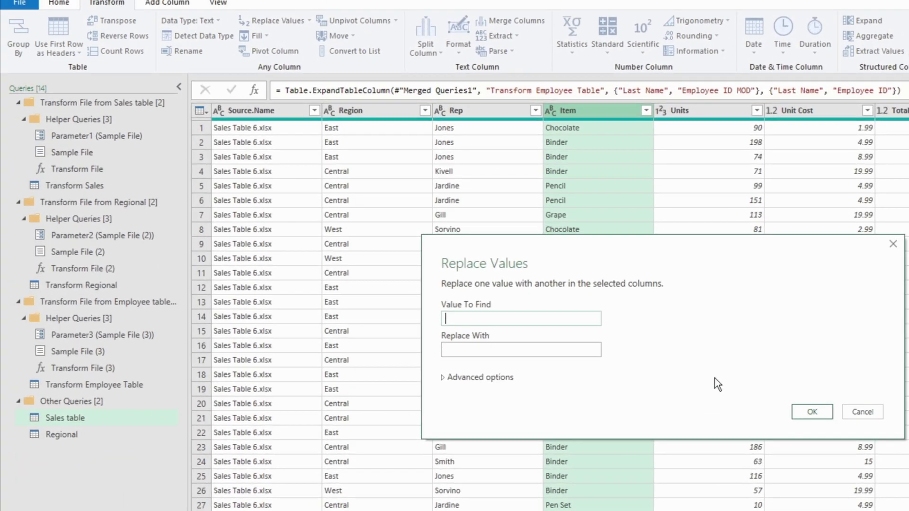
pyautogui.write('Chocolate')
pyautogui.press('Tab')
pyautogui.write('each if')
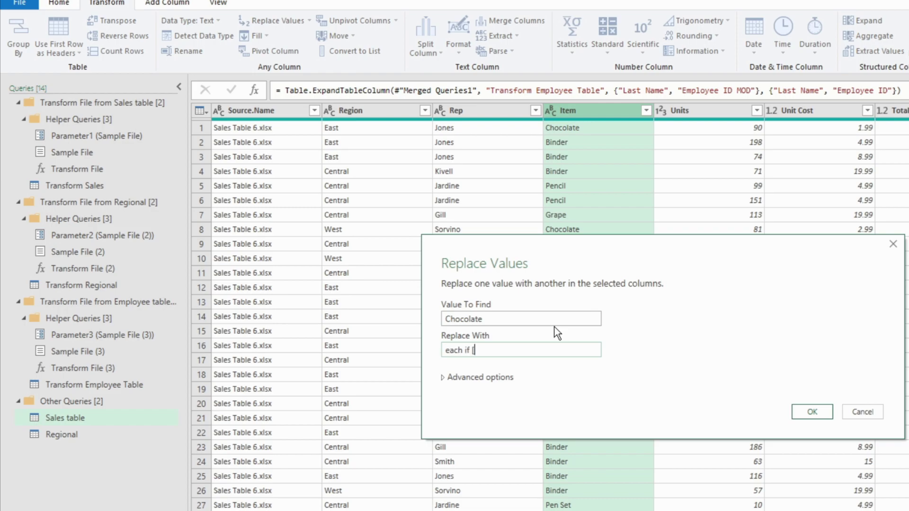
pyautogui.write('[Unit Cost] = 1.99 then "Cheap Chocolate"')
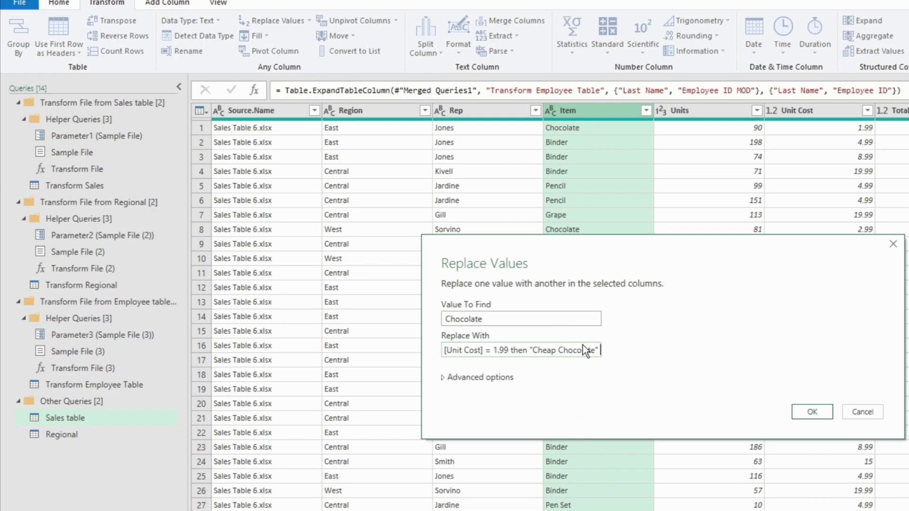
pyautogui.moveTo(598, 351); pyautogui.dragTo(472, 354)
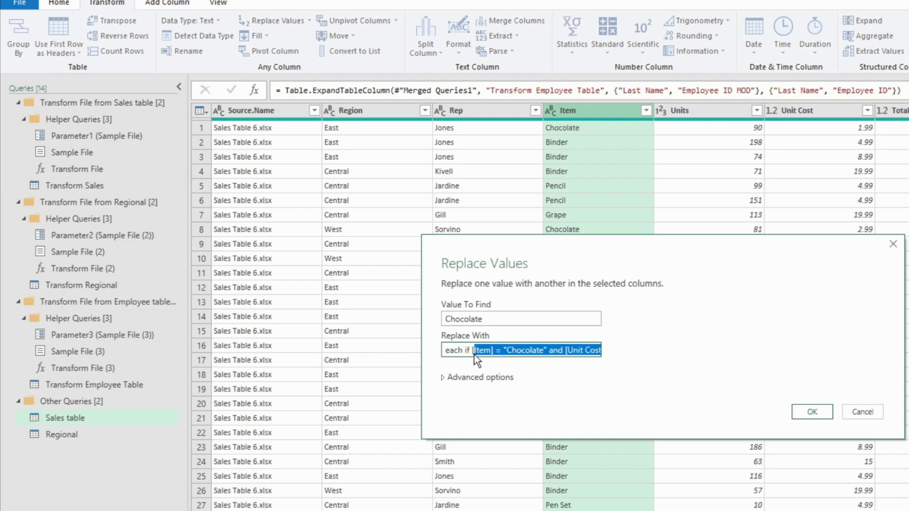
pyautogui.moveTo(578, 353); pyautogui.dragTo(611, 353)
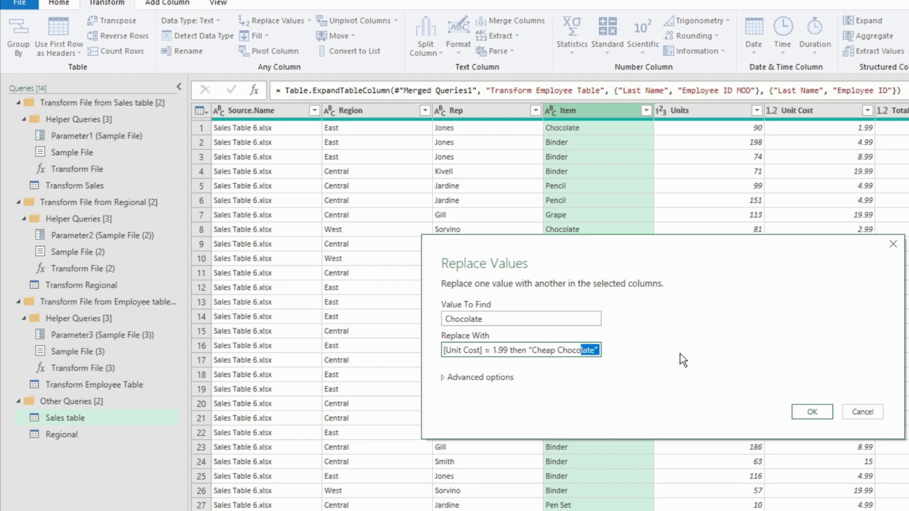
pyautogui.press('End')
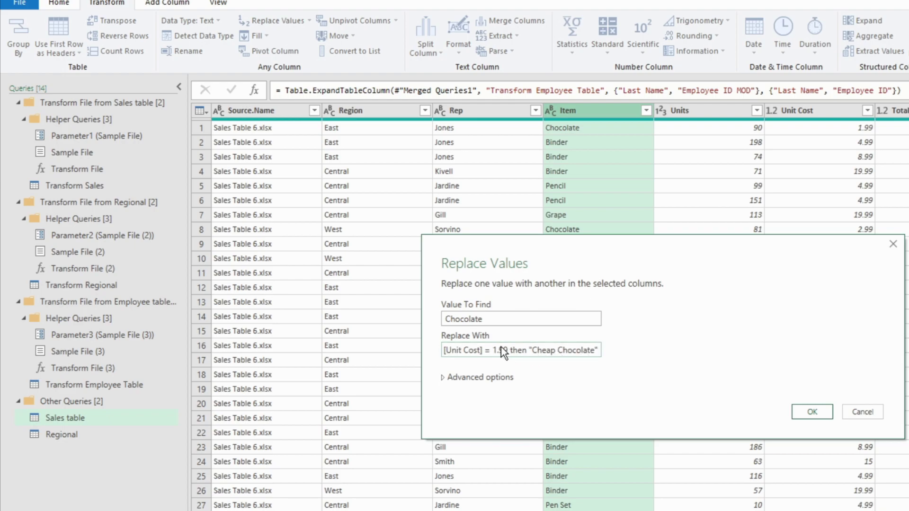
# - Change the second condition to 2.99 and Fancy Chocolate, append else [Item], and apply
pyautogui.press('BackSpace')
pyautogui.write('2')
pyautogui.press('Right')
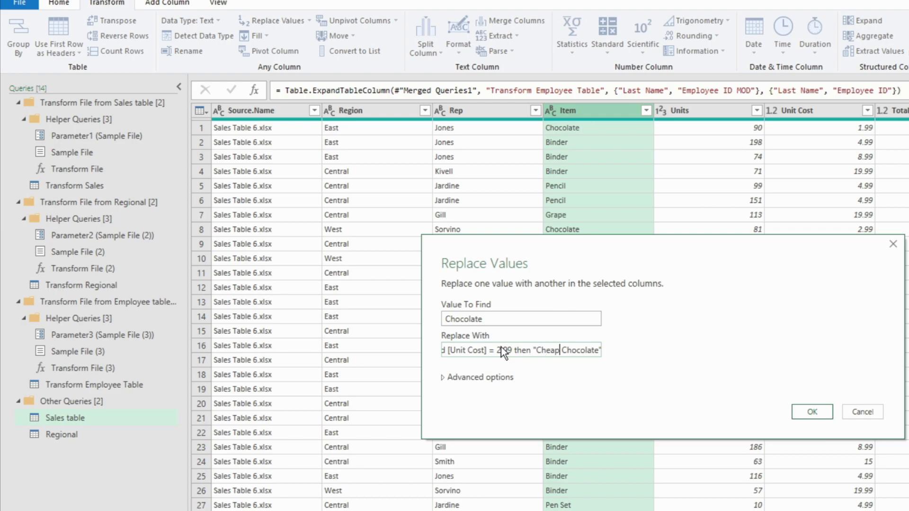
pyautogui.press('BackSpace')
pyautogui.press('BackSpace')
pyautogui.press('BackSpace')
pyautogui.press('BackSpace')
pyautogui.press('BackSpace')
pyautogui.write('Fancy')
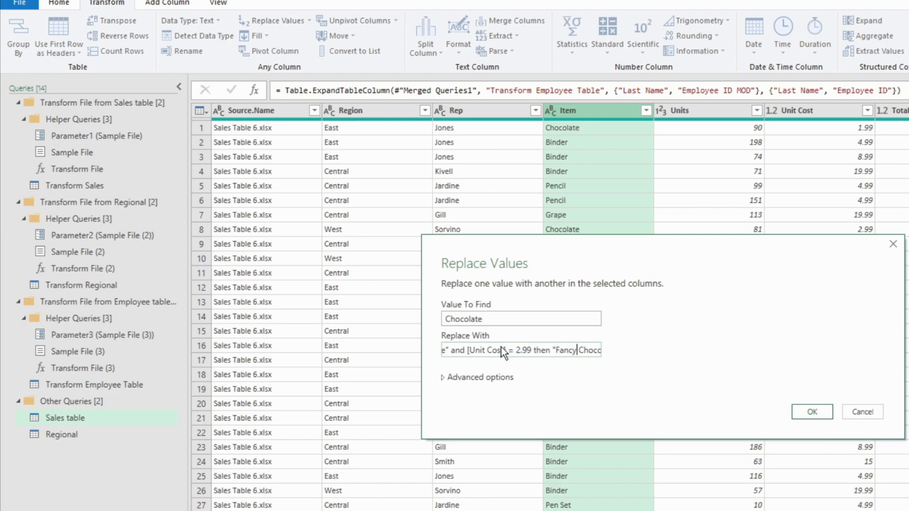
pyautogui.moveTo(498, 357); pyautogui.dragTo(373, 360)
pyautogui.hotkey('ctrl', 'c')
pyautogui.press('End')
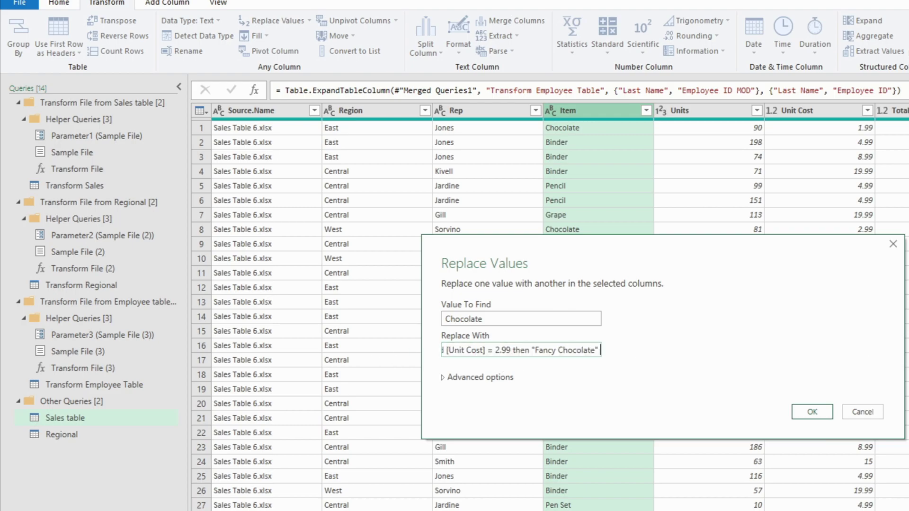
pyautogui.write('else [')
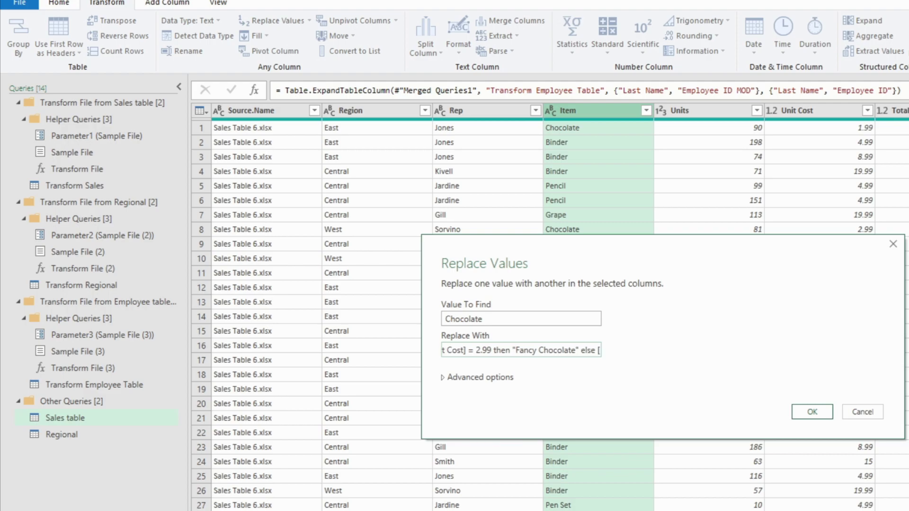
pyautogui.write('Item]')
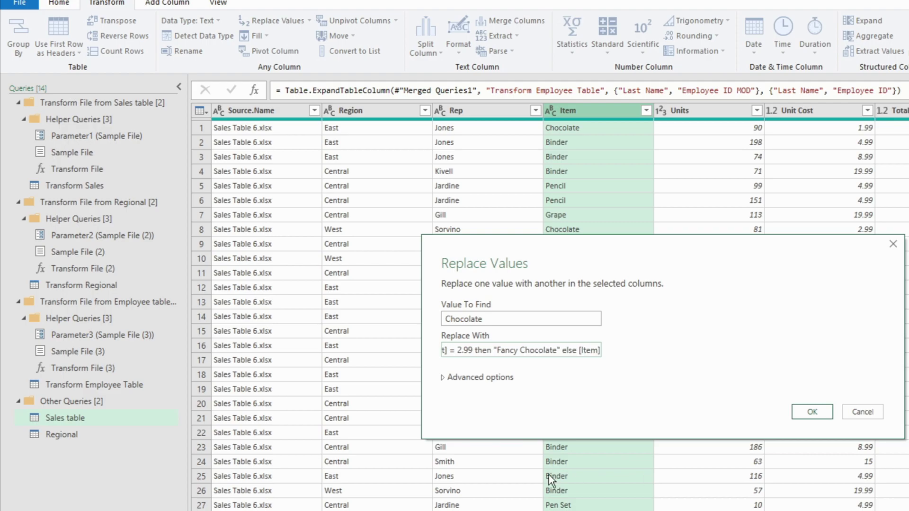
pyautogui.click(828, 411)
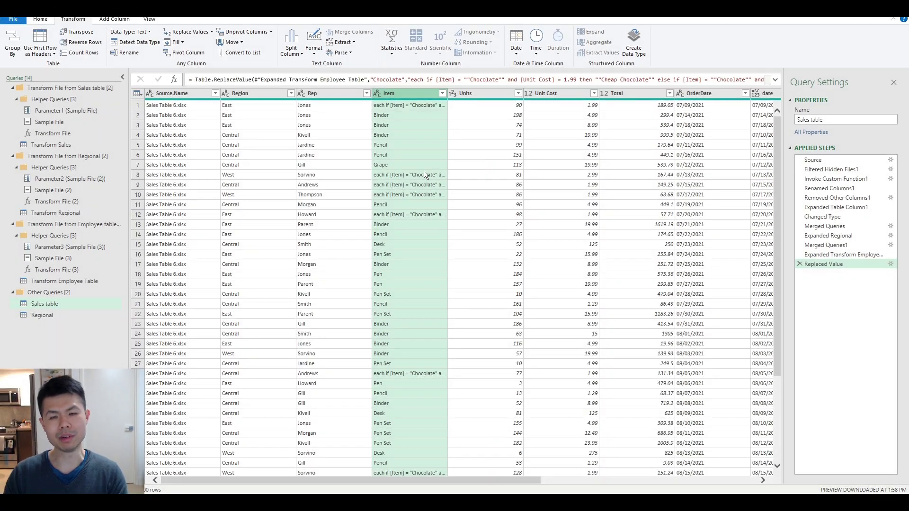
# - Review the full Replaced Value formula and a Binder value in Item
pyautogui.click(775, 79)
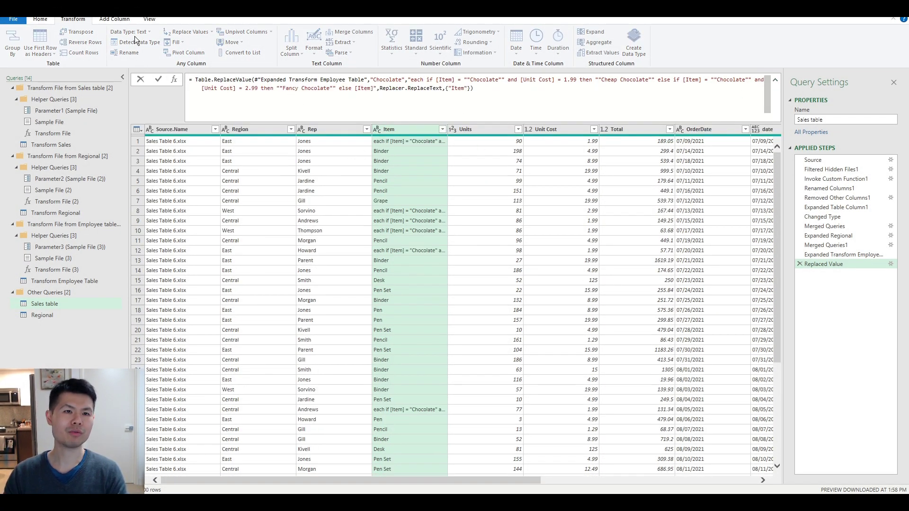
pyautogui.click(413, 134)
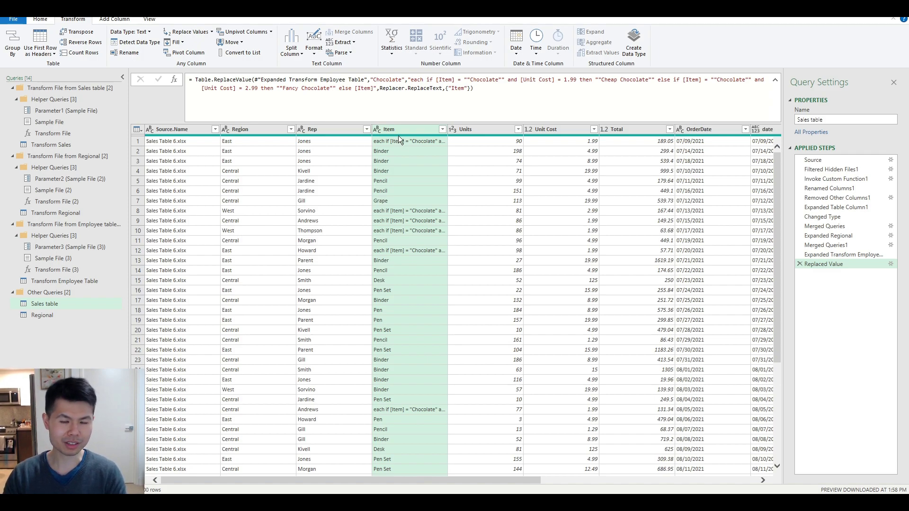
pyautogui.click(399, 170)
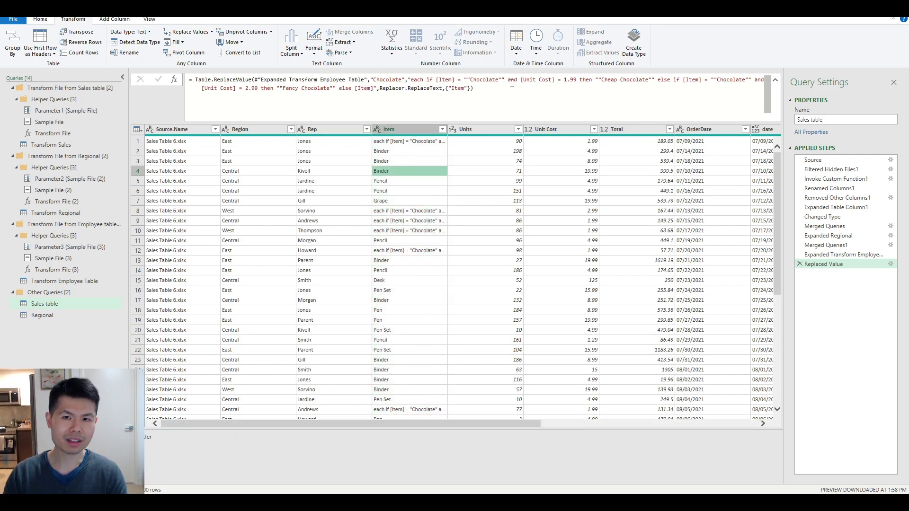
# - Delete the stray quotes before "each if" and after "else [Item]" in the formula
pyautogui.click(385, 79)
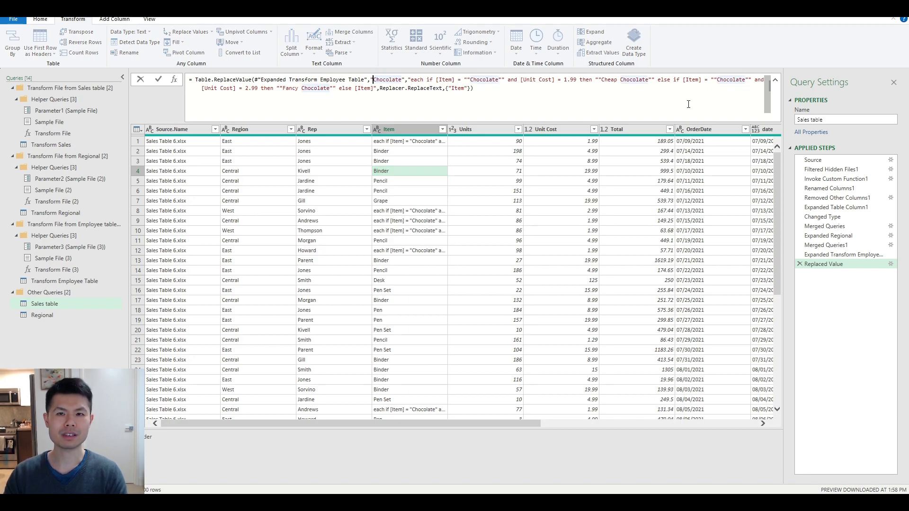
pyautogui.click(408, 80)
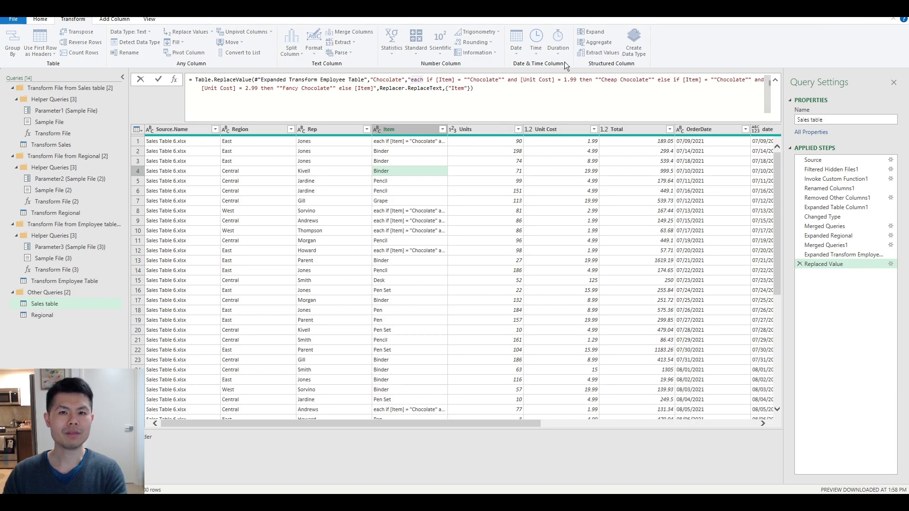
pyautogui.moveTo(409, 80); pyautogui.dragTo(378, 90)
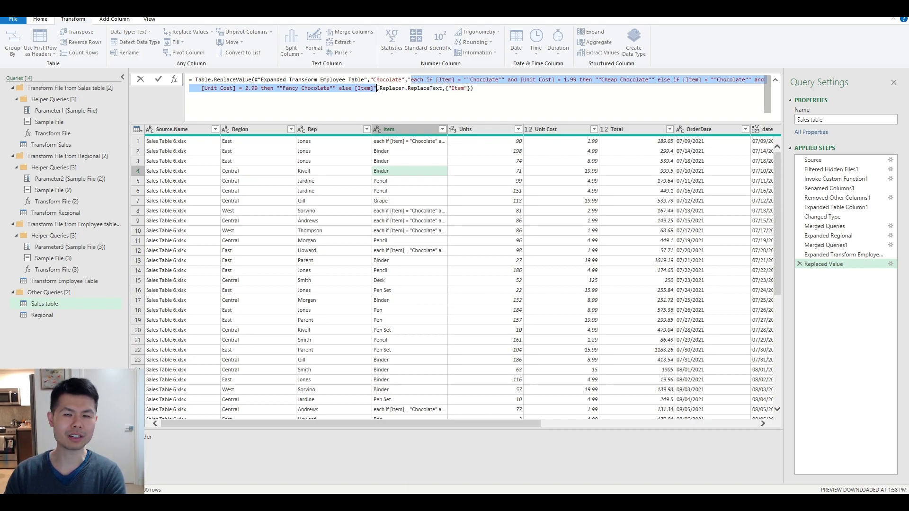
pyautogui.press('Left')
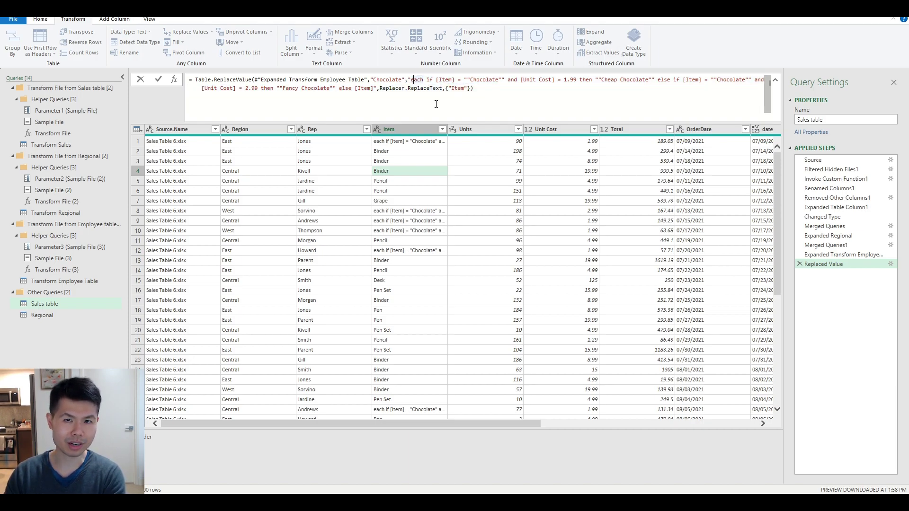
pyautogui.press('BackSpace')
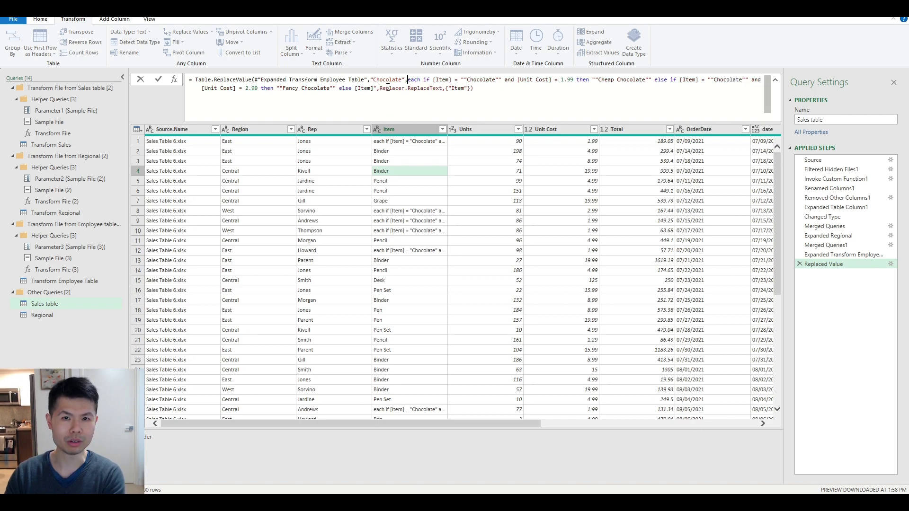
pyautogui.press('BackSpace')
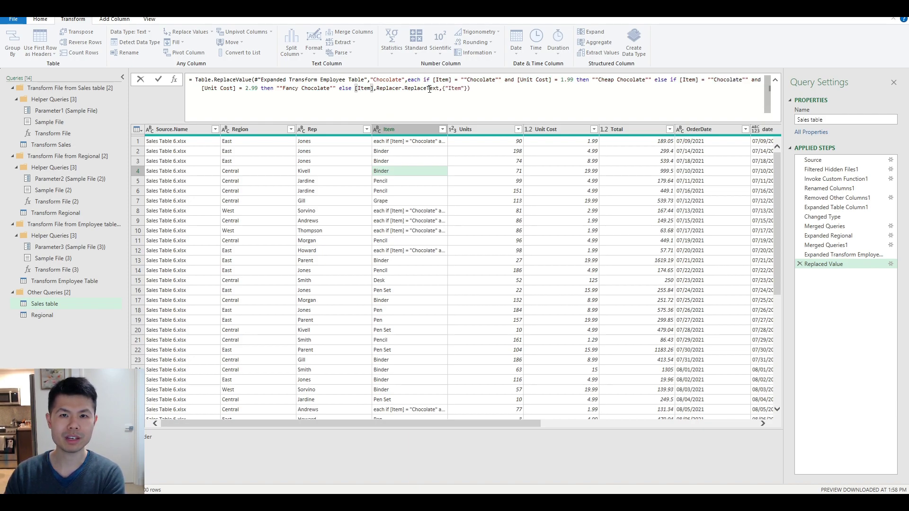
pyautogui.click(432, 80)
pyautogui.hotkey('shift', 'Home')
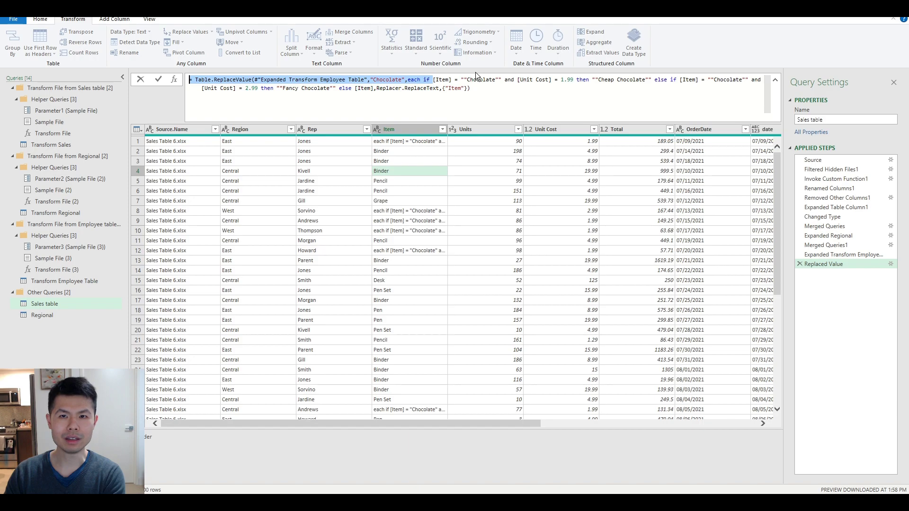
pyautogui.click(463, 80)
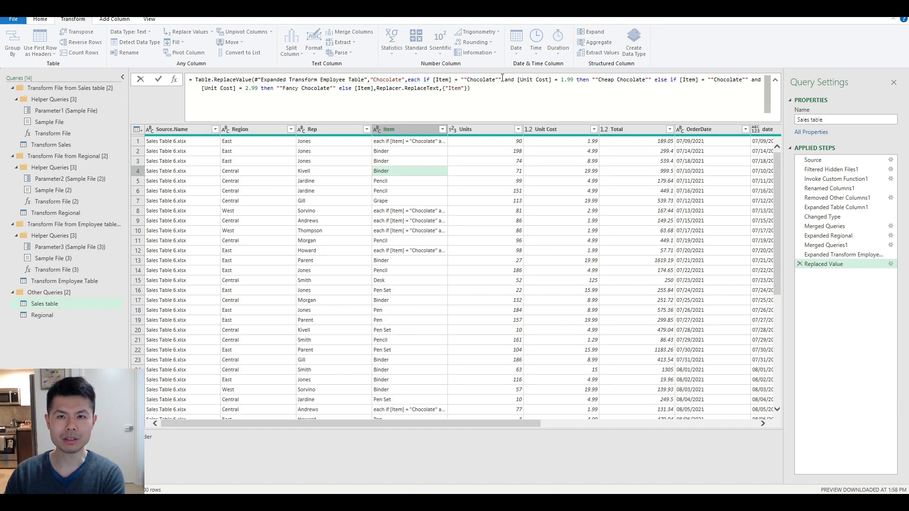
# - Reduce the doubled quotes around the first Chocolate and Cheap Chocolate to single quotes
pyautogui.press('BackSpace')
pyautogui.press('BackSpace')
pyautogui.click(490, 81)
pyautogui.press('Delete')
pyautogui.press('Delete')
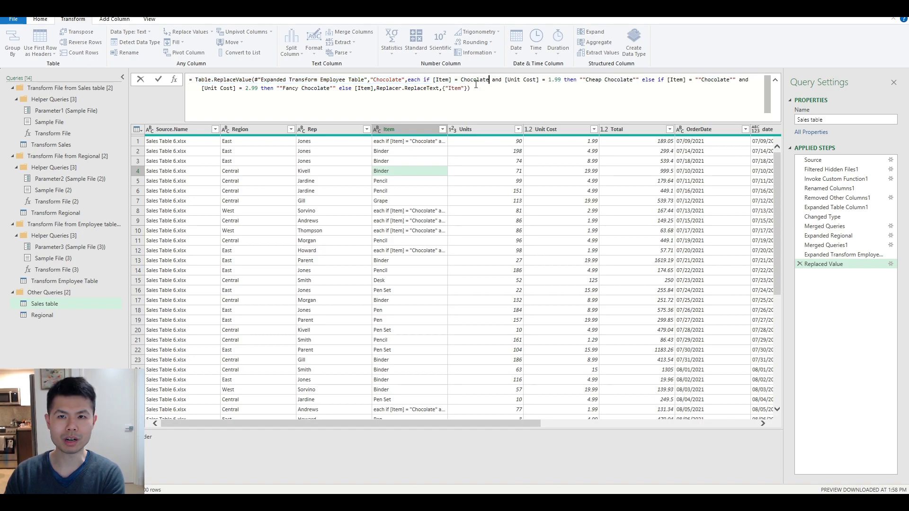
pyautogui.write('"')
pyautogui.click(462, 80)
pyautogui.write('"')
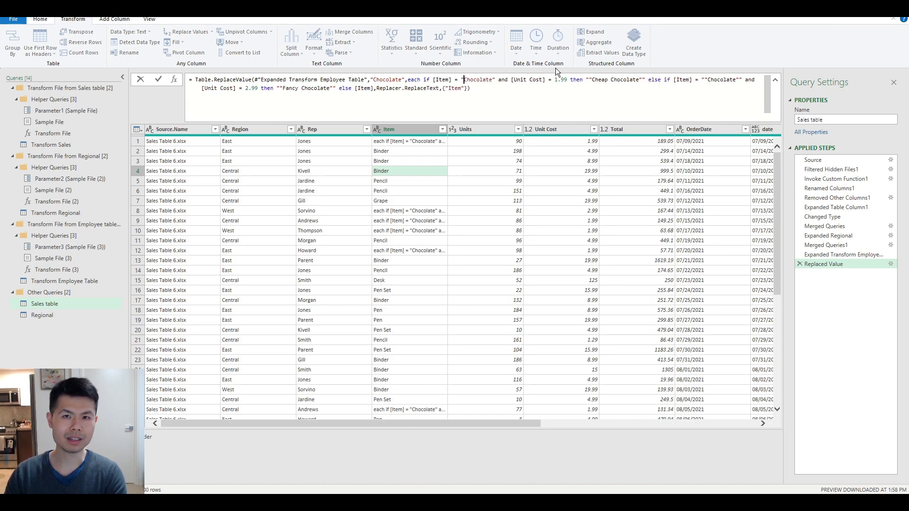
pyautogui.click(554, 79)
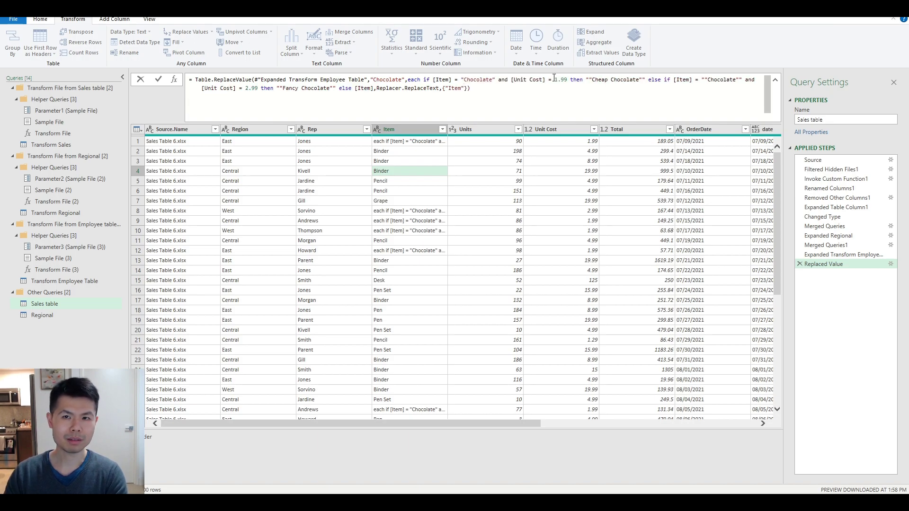
pyautogui.click(591, 80)
pyautogui.press('BackSpace')
pyautogui.click(640, 80)
pyautogui.press('BackSpace')
pyautogui.press('BackSpace')
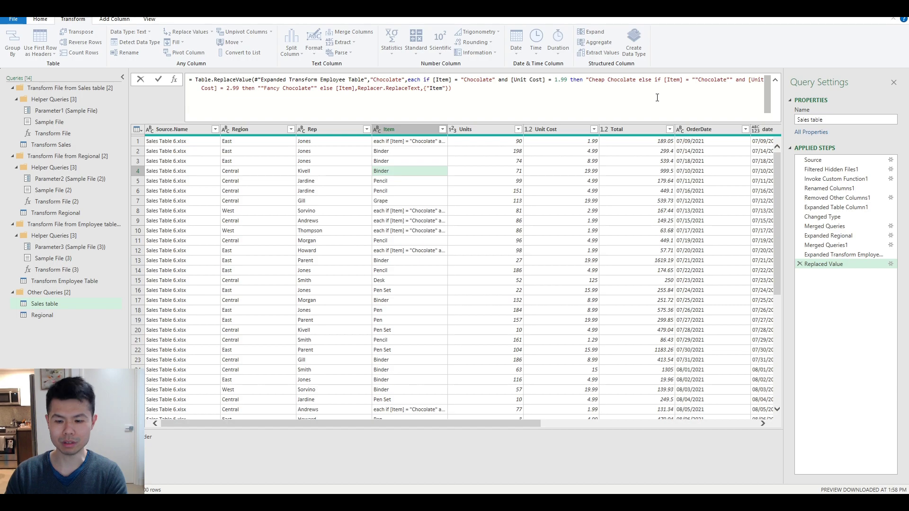
pyautogui.write('"')
# - Fix the quotes around the second Chocolate and Fancy Chocolate, then apply the formula
pyautogui.click(704, 80)
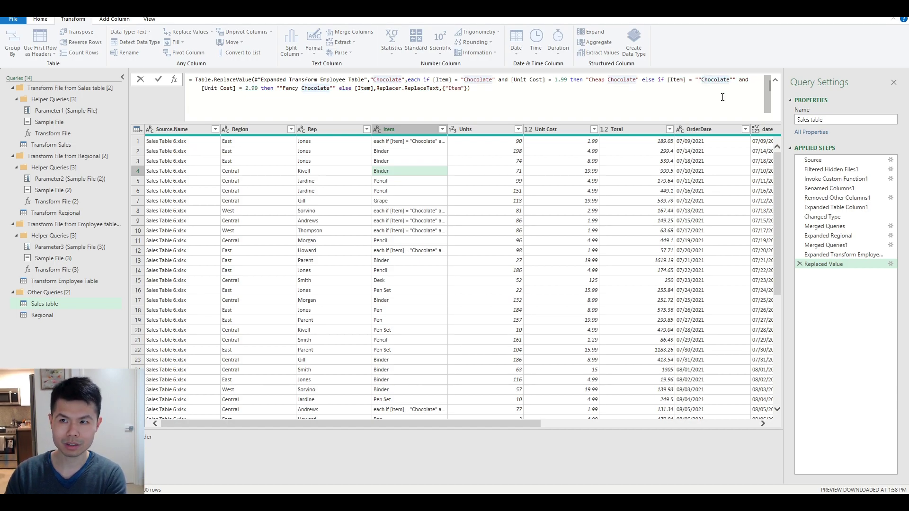
pyautogui.press('BackSpace')
pyautogui.click(732, 80)
pyautogui.press('BackSpace')
pyautogui.press('BackSpace')
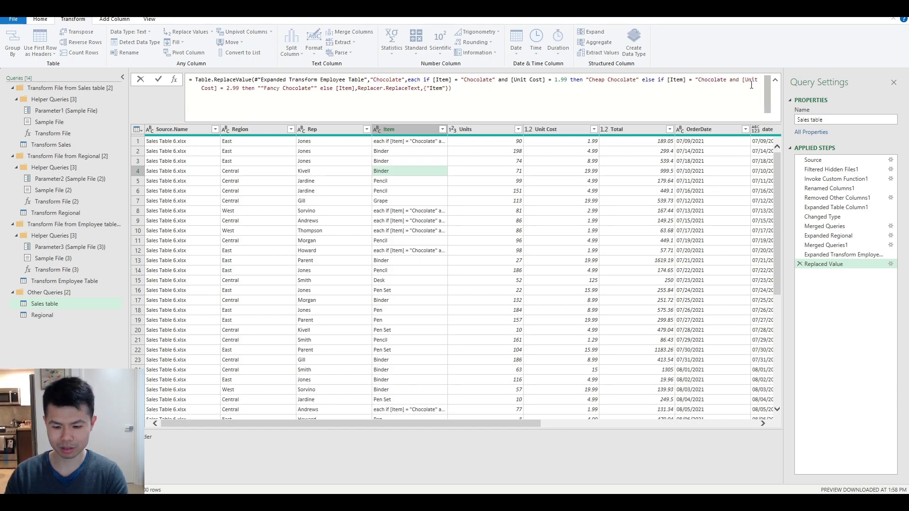
pyautogui.write('"')
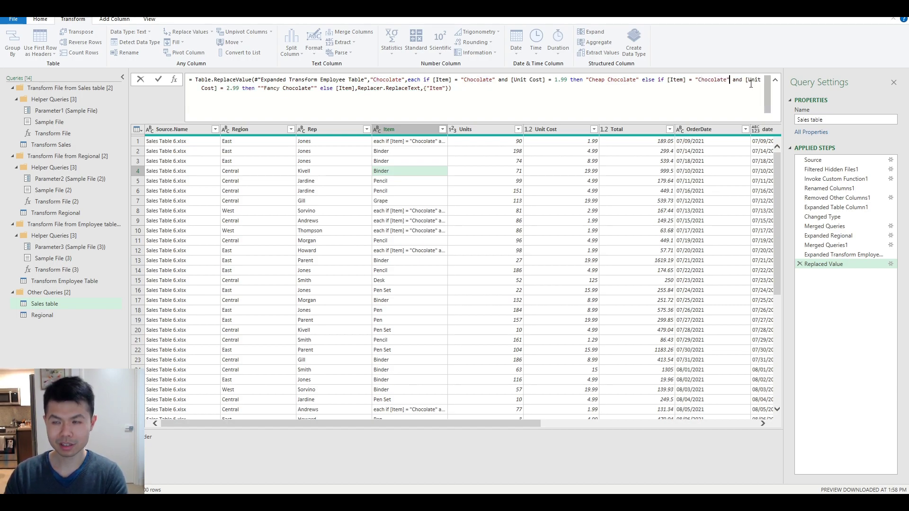
pyautogui.click(264, 89)
pyautogui.press('BackSpace')
pyautogui.press('BackSpace')
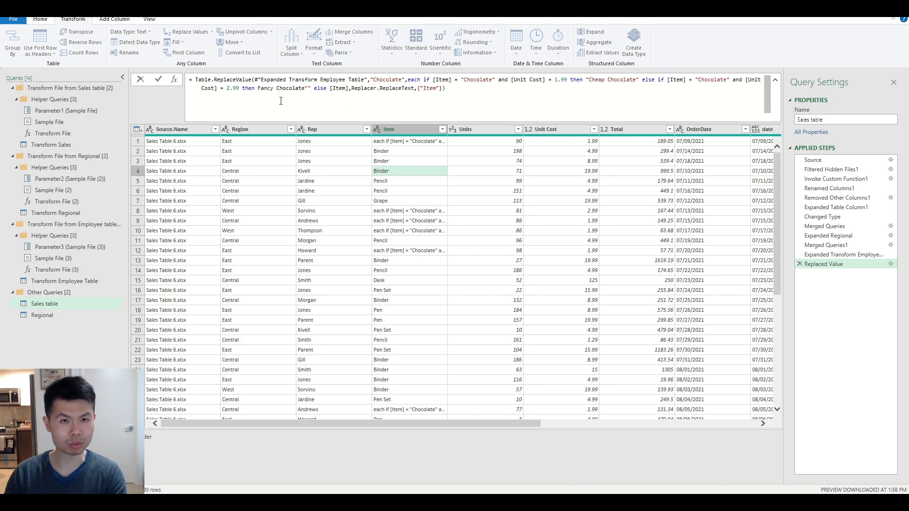
pyautogui.write('"')
pyautogui.click(314, 89)
pyautogui.press('BackSpace')
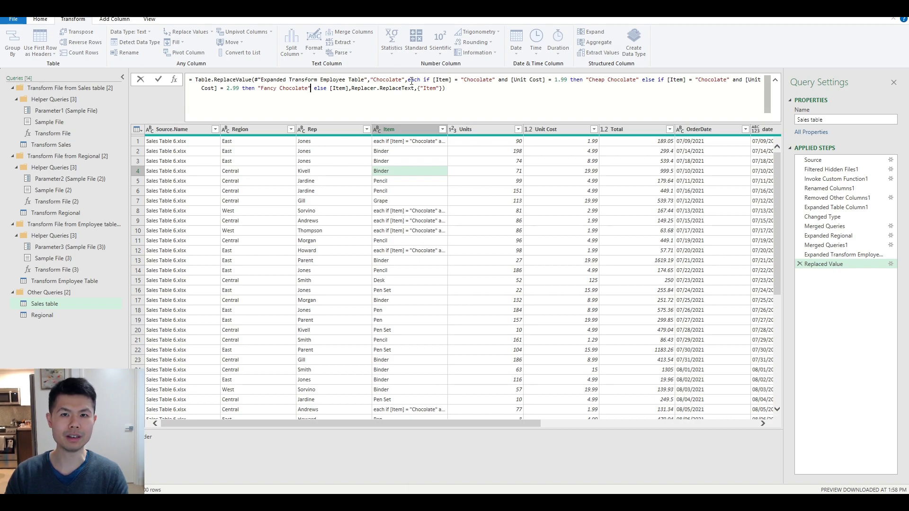
pyautogui.moveTo(410, 80); pyautogui.dragTo(346, 88)
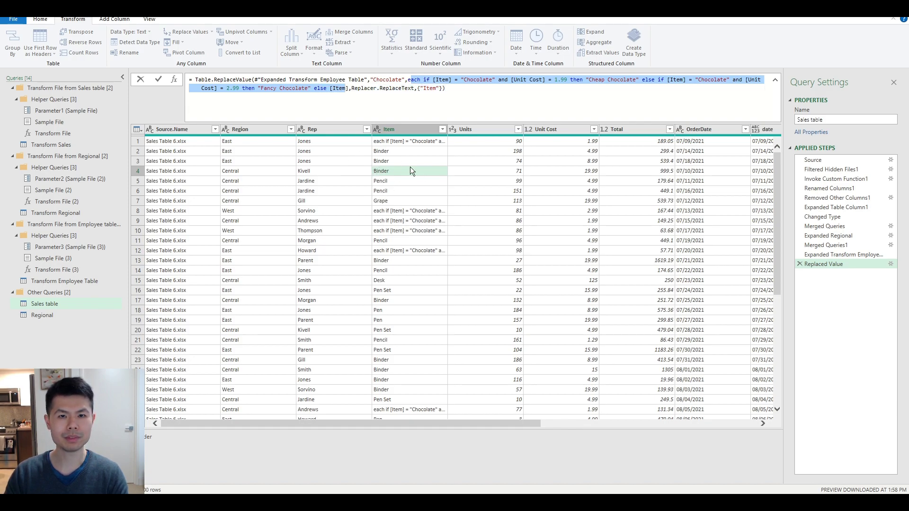
pyautogui.press('Return')
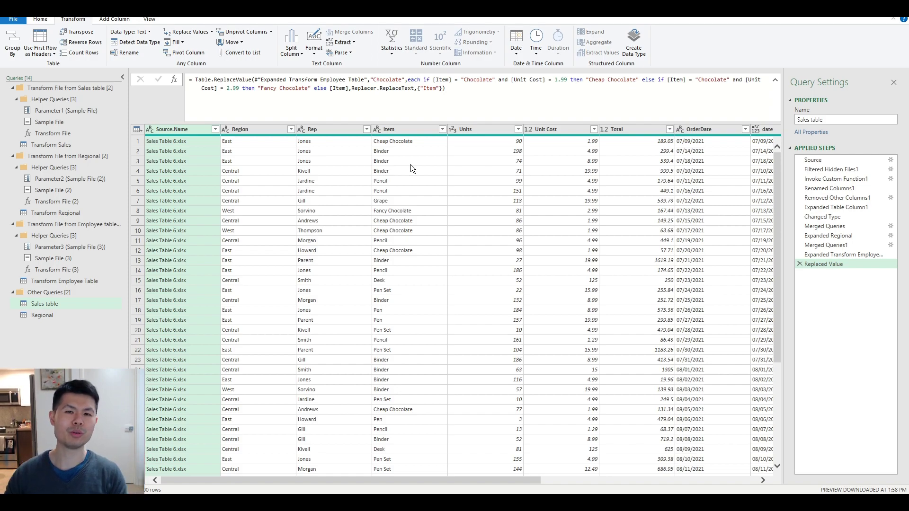
# - Filter Item to Cheap Chocolate and Fancy Chocolate, leaving 14 rows
pyautogui.click(425, 130)
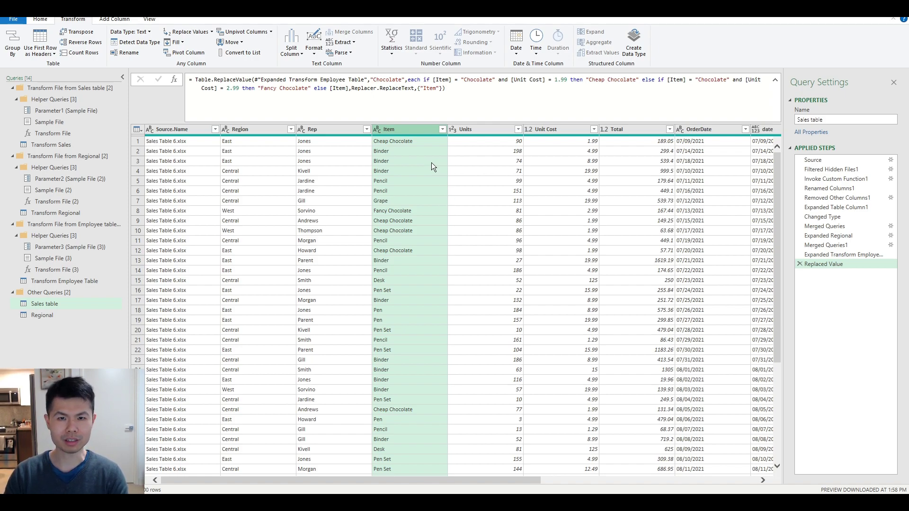
pyautogui.click(419, 143)
pyautogui.click(423, 130)
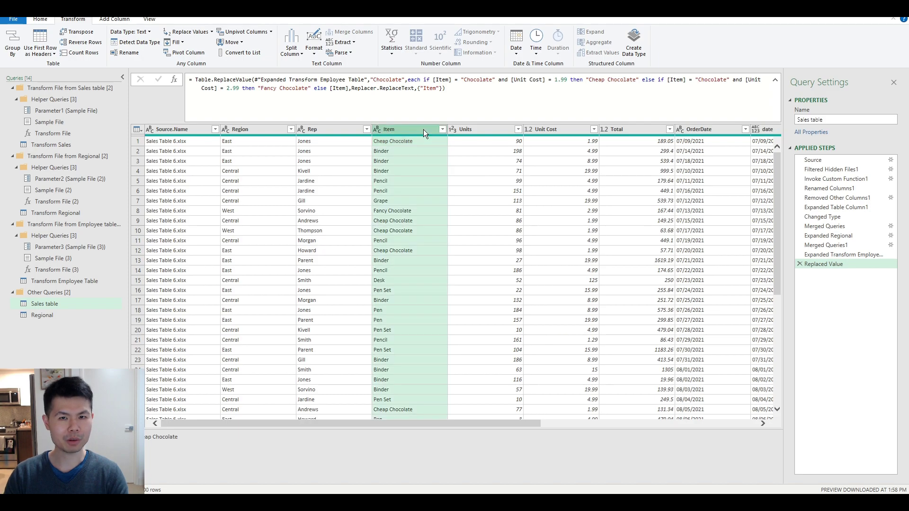
pyautogui.click(567, 143)
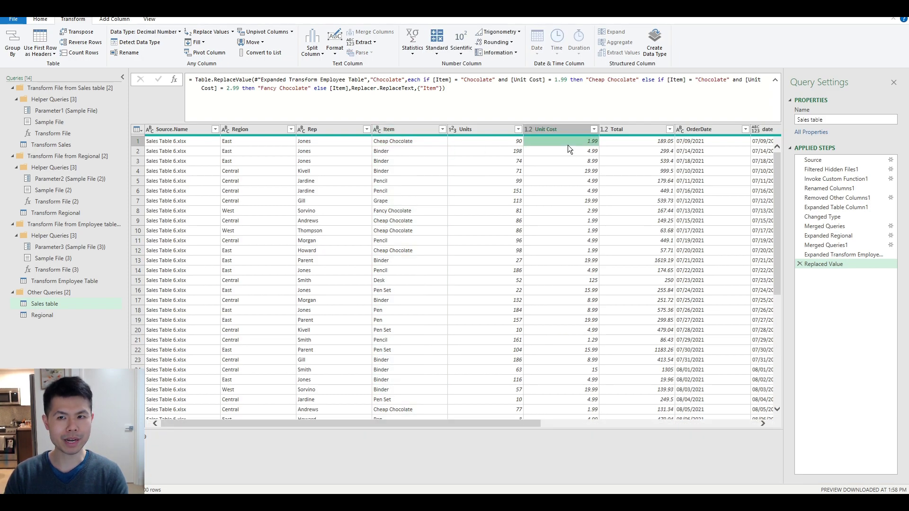
pyautogui.click(569, 127)
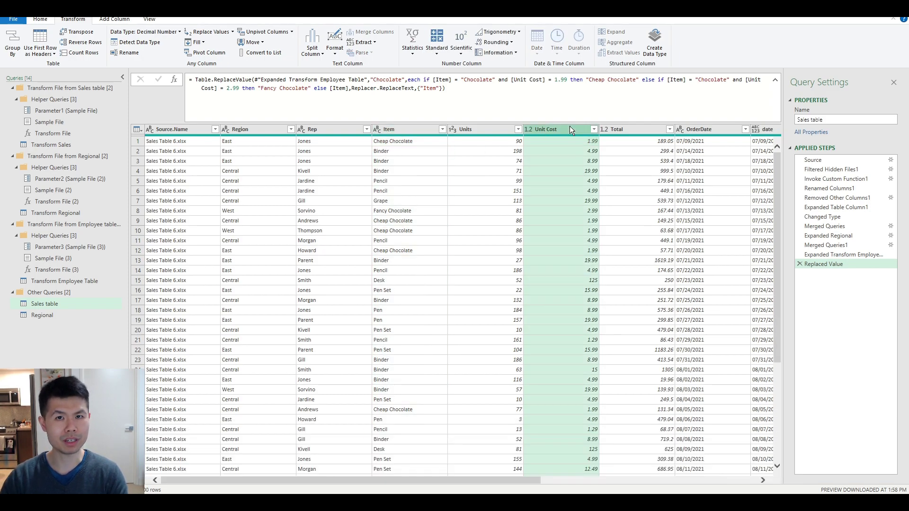
pyautogui.click(442, 129)
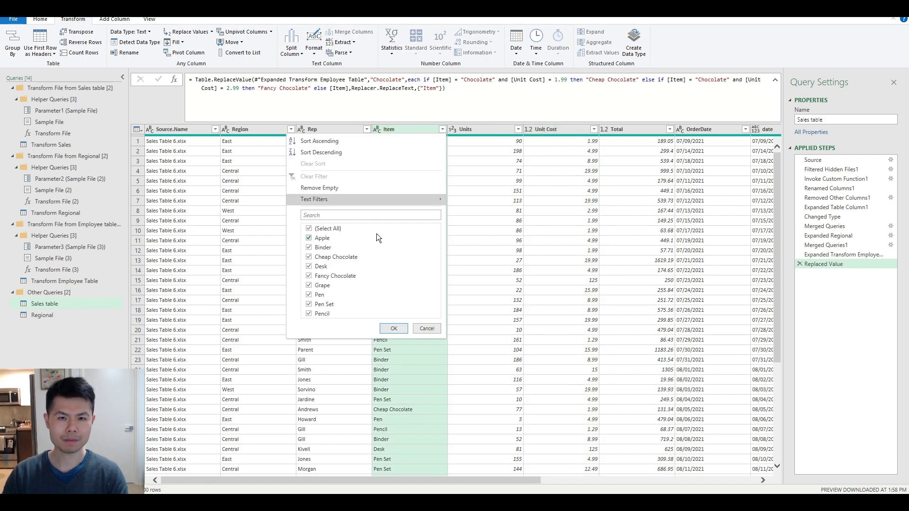
pyautogui.click(393, 329)
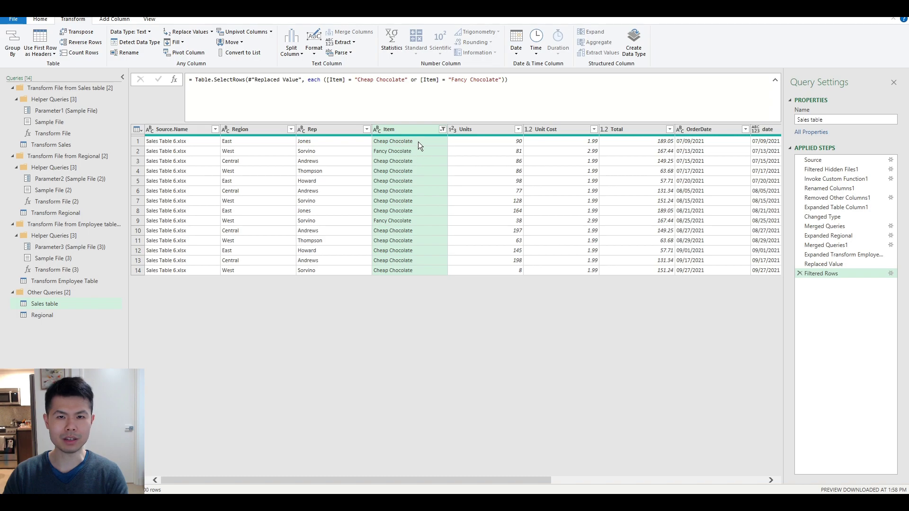
pyautogui.click(589, 151)
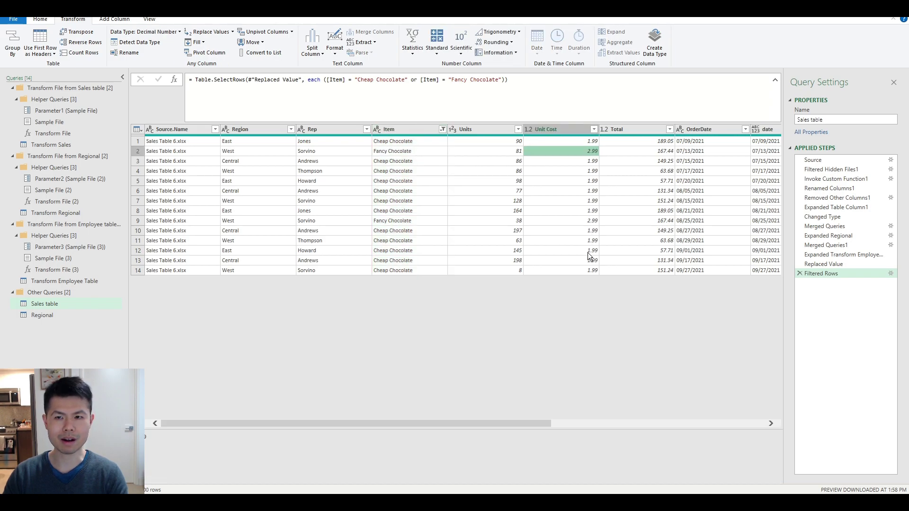